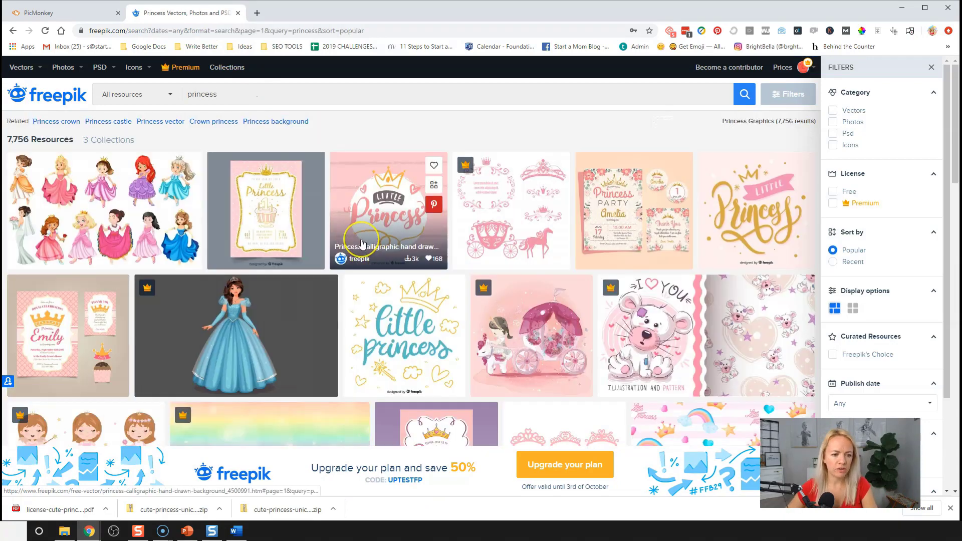
Step: Browse the princess vector results and download the "Hand drawn princess with pink dress" vector
{"action": "scroll", "coordinate": [362, 243], "scroll_direction": "down", "scroll_amount": 3}
{"action": "scroll", "coordinate": [362, 243], "scroll_direction": "down", "scroll_amount": 6}
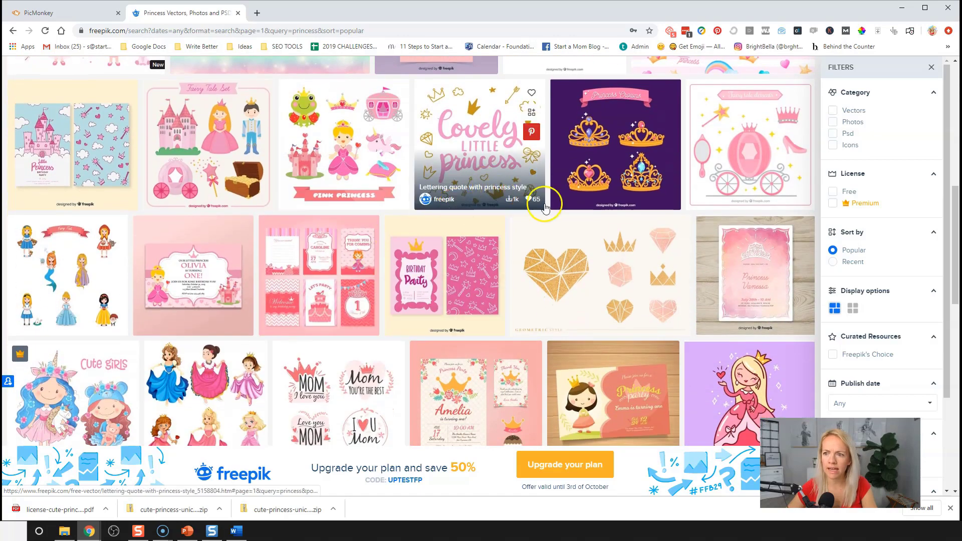
{"action": "scroll", "coordinate": [626, 165], "scroll_direction": "down", "scroll_amount": 1}
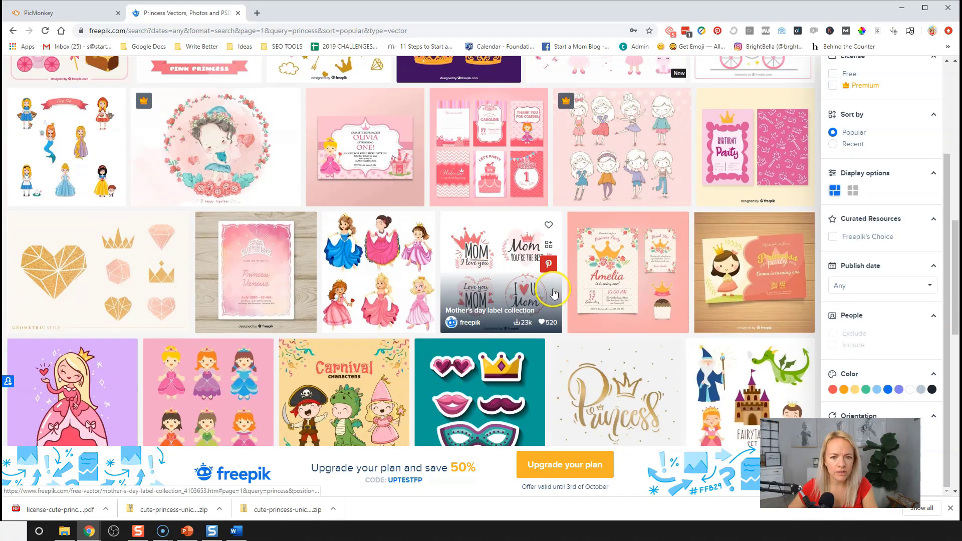
{"action": "scroll", "coordinate": [553, 290], "scroll_direction": "down", "scroll_amount": 3}
{"action": "scroll", "coordinate": [554, 290], "scroll_direction": "down", "scroll_amount": 3}
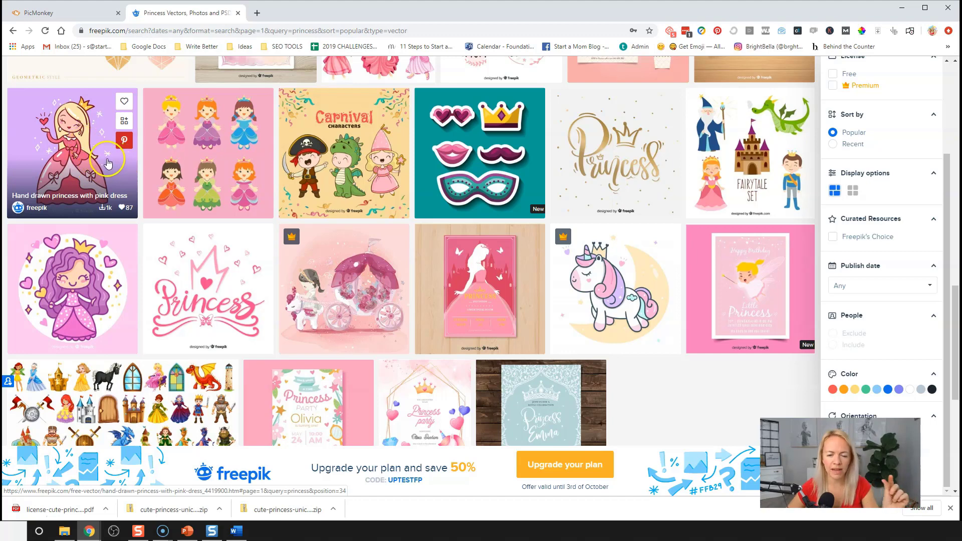
{"action": "left_click", "coordinate": [89, 133]}
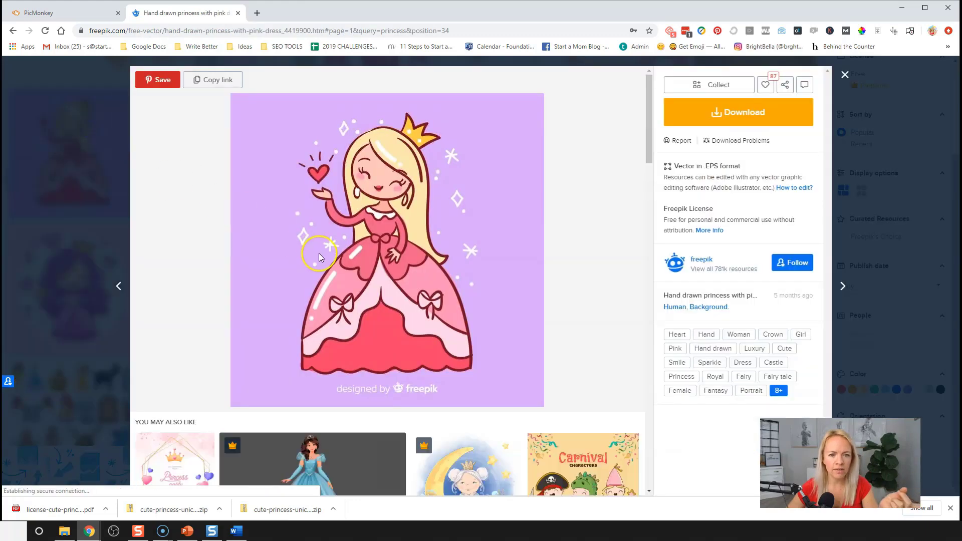
{"action": "left_click", "coordinate": [747, 117]}
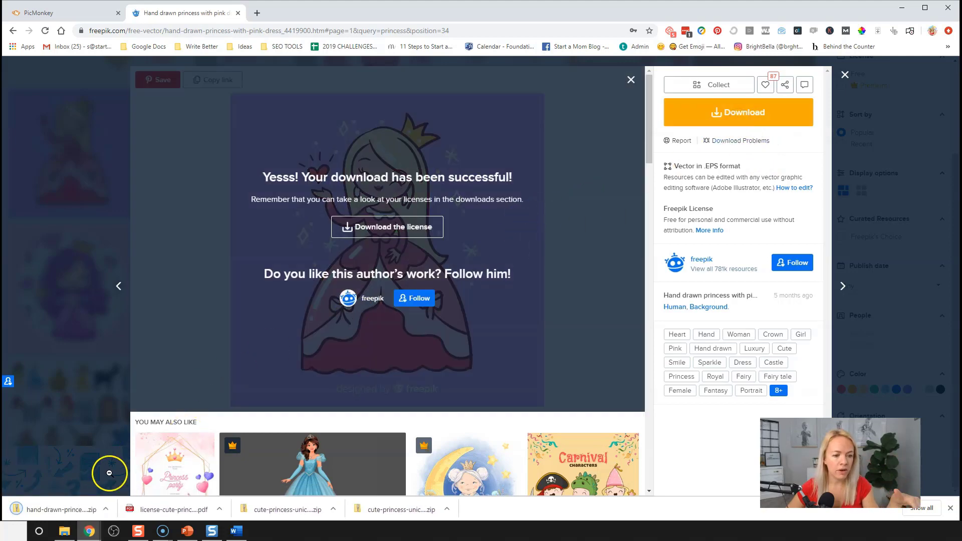
Step: Show the downloaded princess archive in its folder and preview the 2358020.jpg image inside it
{"action": "left_click", "coordinate": [107, 511]}
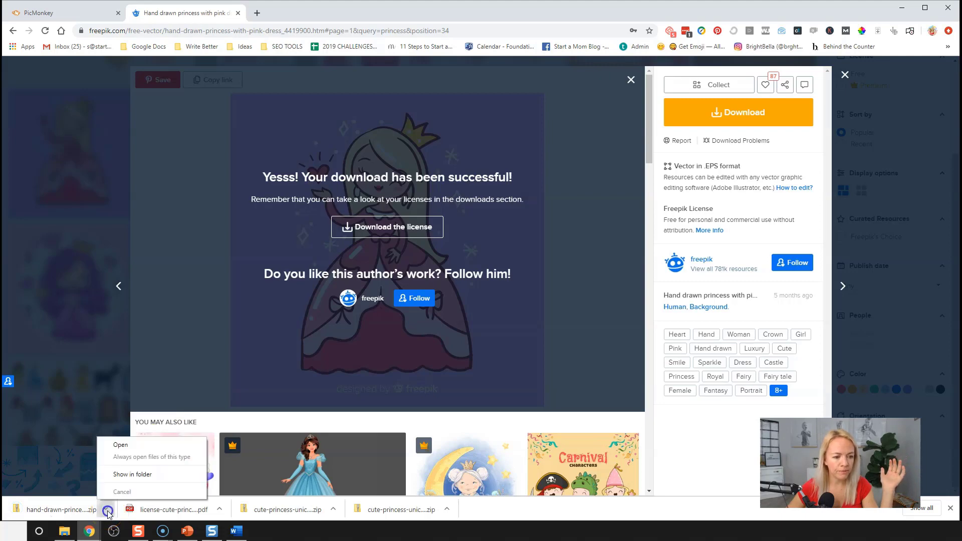
{"action": "left_click", "coordinate": [129, 477]}
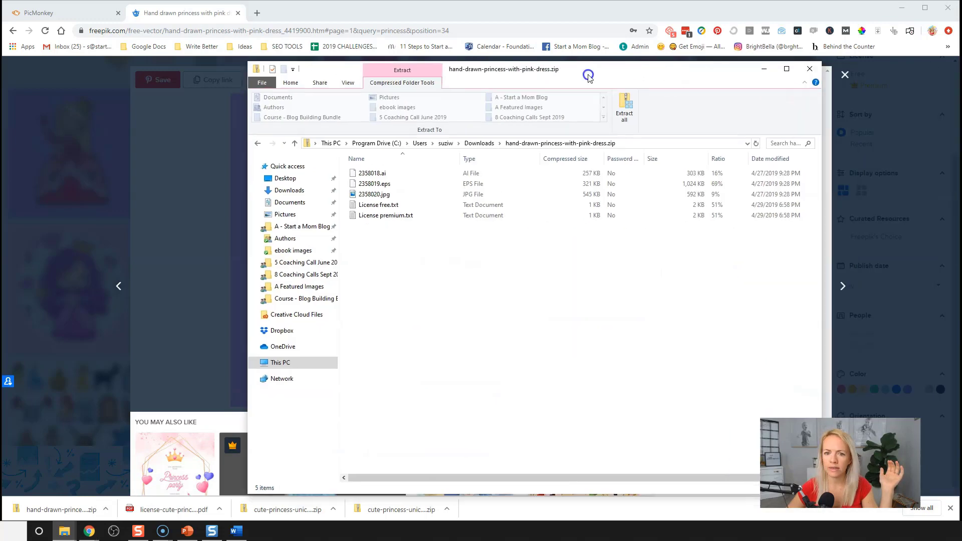
{"action": "left_click", "coordinate": [394, 195]}
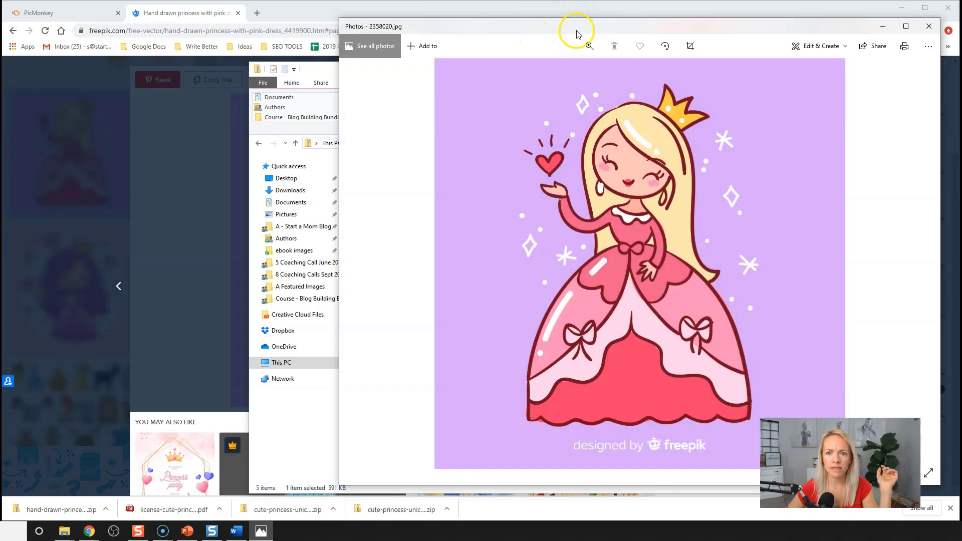
{"action": "left_click_drag", "start_coordinate": [576, 30], "coordinate": [450, 31]}
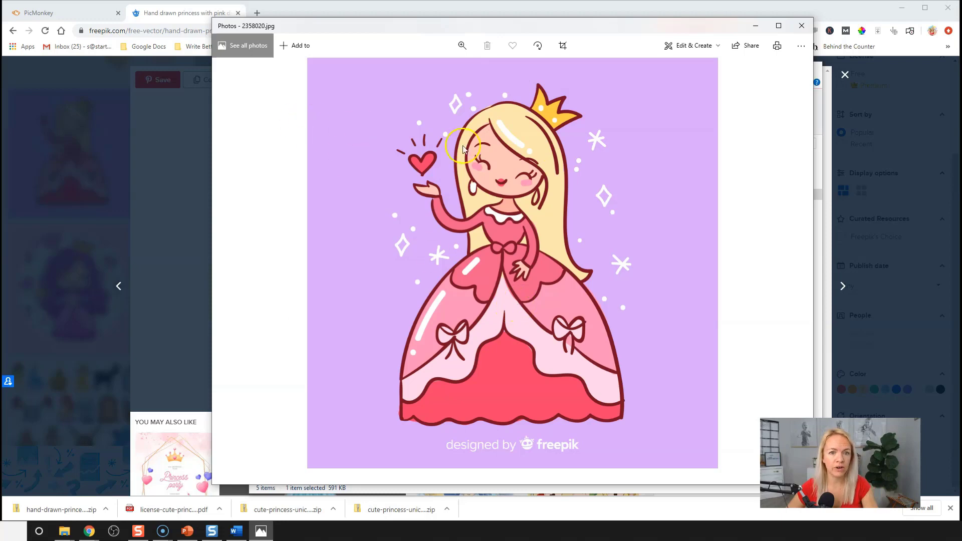
{"action": "left_click_drag", "start_coordinate": [330, 25], "coordinate": [460, 50]}
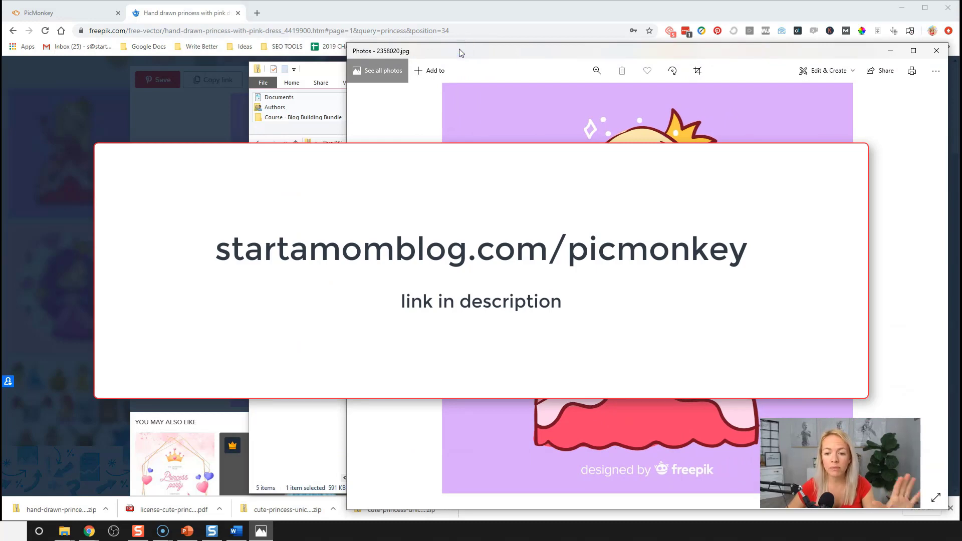
{"action": "left_click_drag", "start_coordinate": [460, 50], "coordinate": [961, 50]}
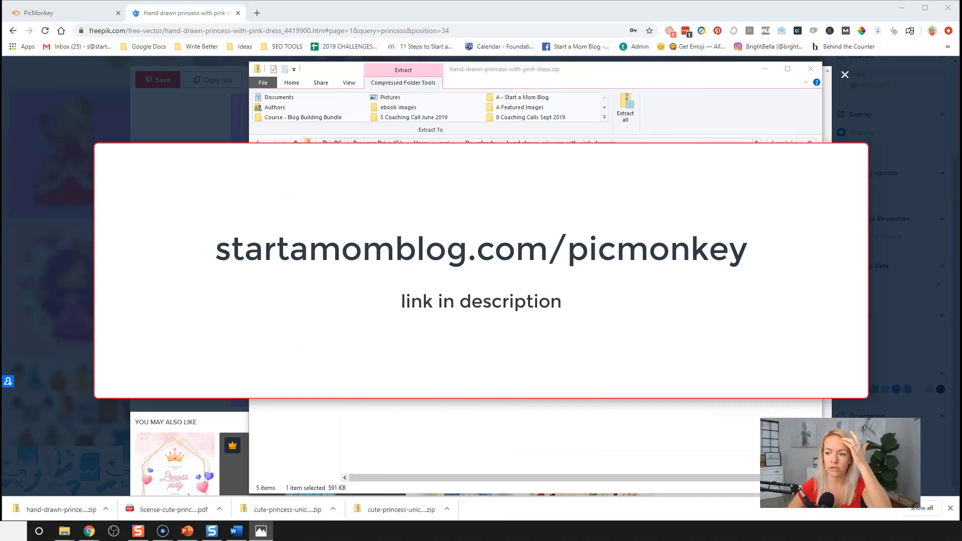
Step: Switch to PicMonkey and open 2358020.jpg from the computer's Desktop folder as a new image for editing
{"action": "left_click", "coordinate": [82, 12]}
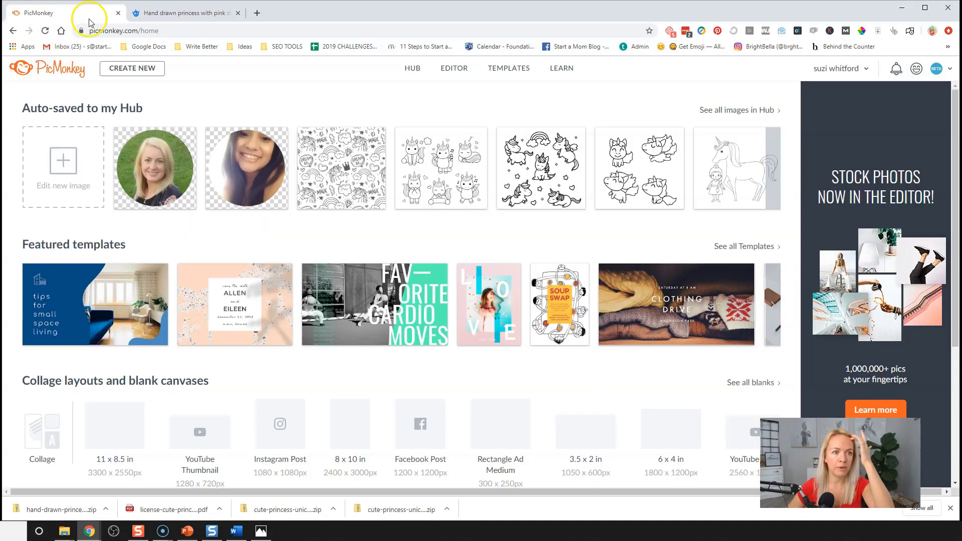
{"action": "left_click", "coordinate": [79, 160]}
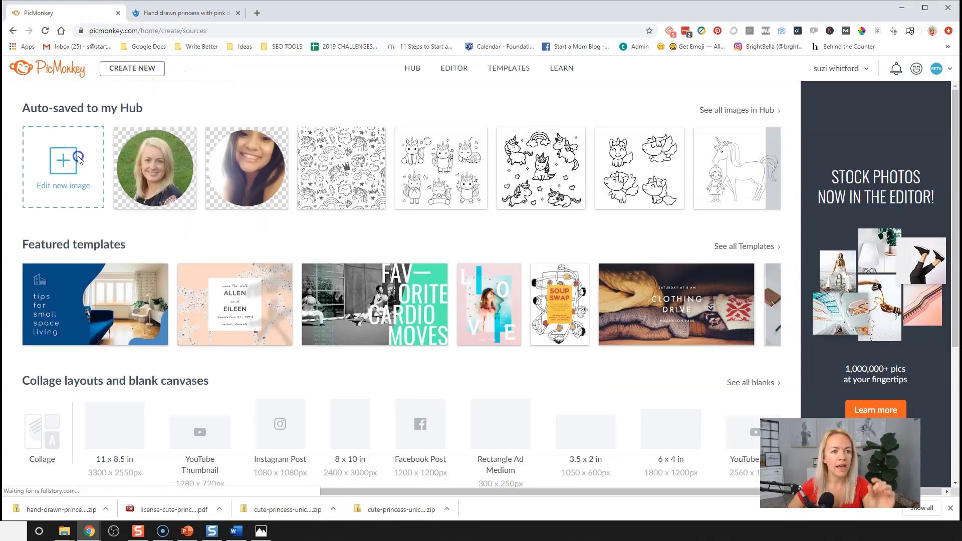
{"action": "left_click", "coordinate": [302, 186]}
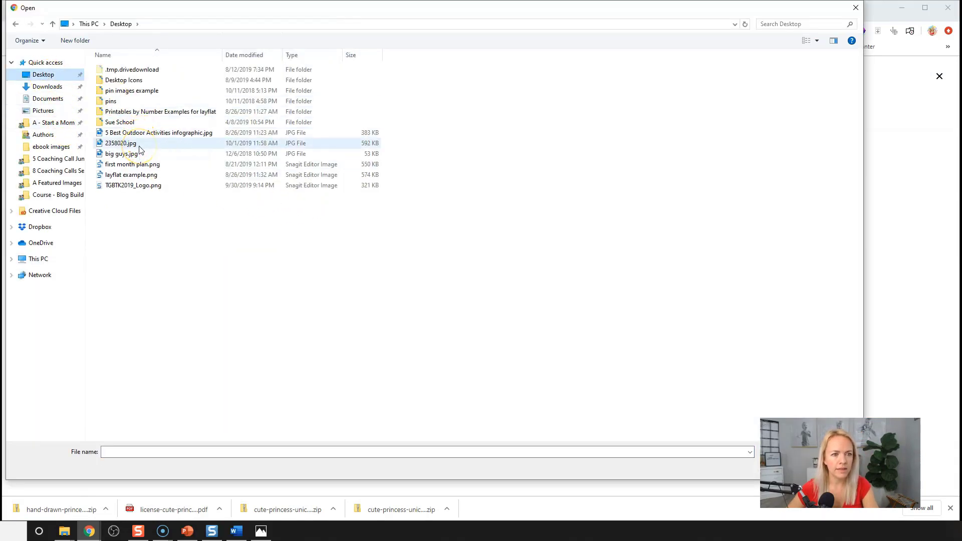
{"action": "double_click", "coordinate": [140, 146]}
{"action": "left_click", "coordinate": [440, 354]}
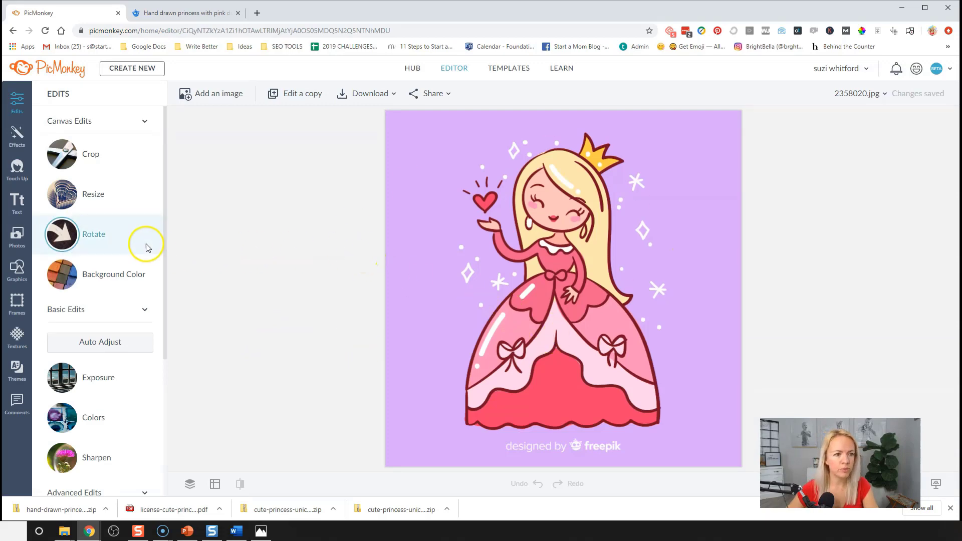
Step: Apply an Exposure adjustment to the princess image with brightness 46%, highlights -26%, shadows -45% and contrast 100%
{"action": "left_click", "coordinate": [111, 385]}
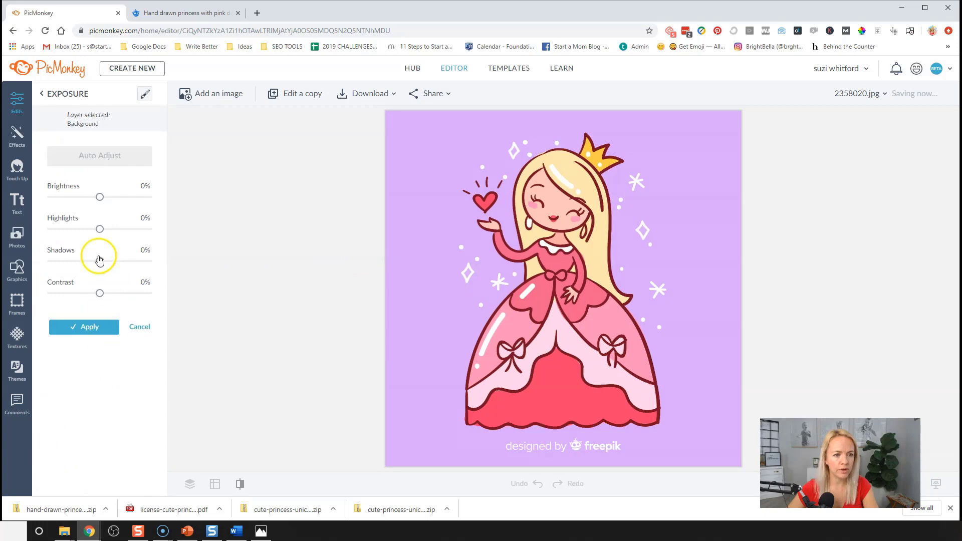
{"action": "left_click_drag", "start_coordinate": [101, 295], "coordinate": [105, 298]}
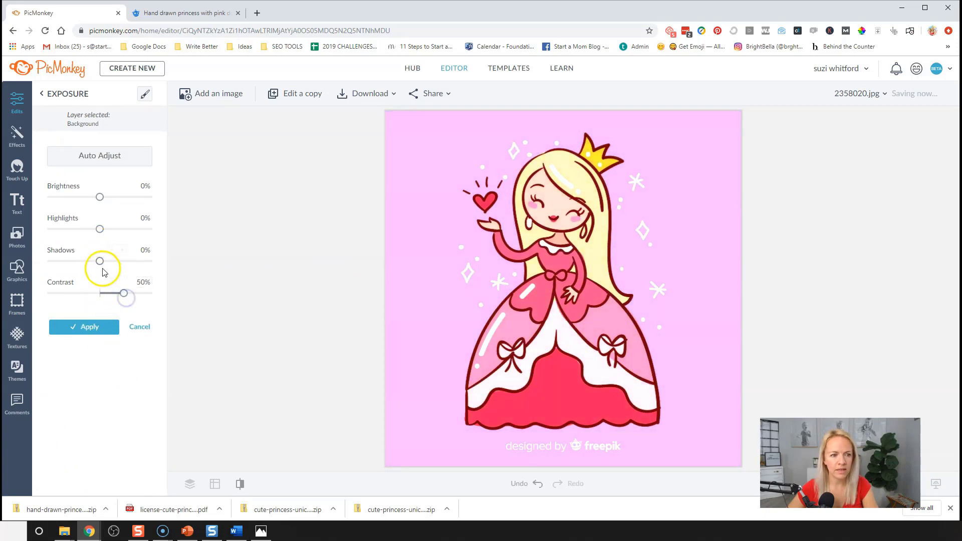
{"action": "left_click_drag", "start_coordinate": [100, 263], "coordinate": [100, 263]}
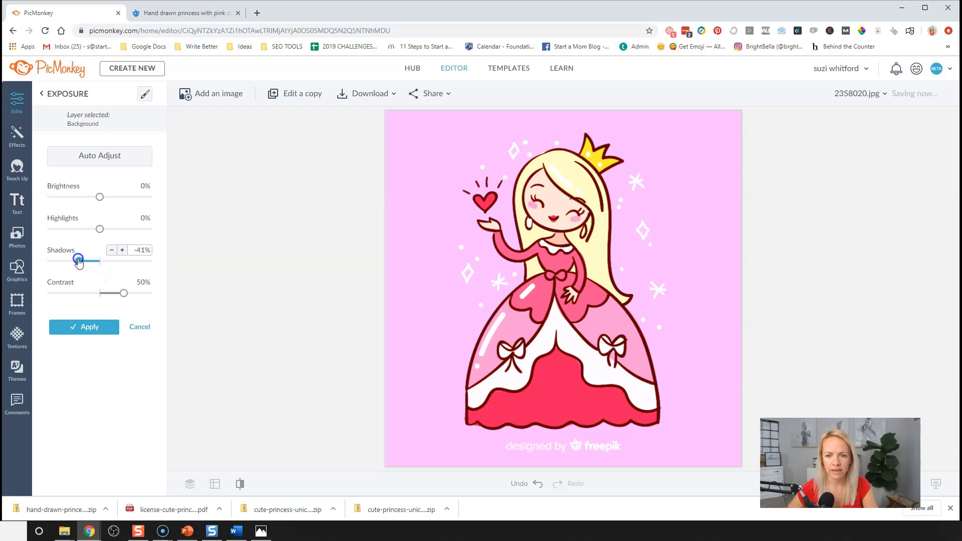
{"action": "left_click", "coordinate": [101, 230]}
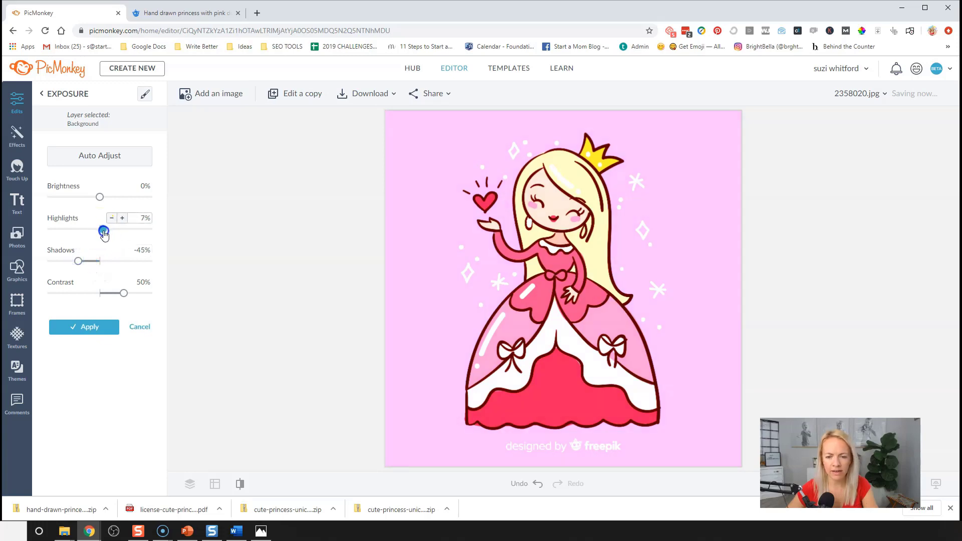
{"action": "left_click_drag", "start_coordinate": [106, 234], "coordinate": [87, 234]}
{"action": "left_click_drag", "start_coordinate": [100, 197], "coordinate": [123, 206]}
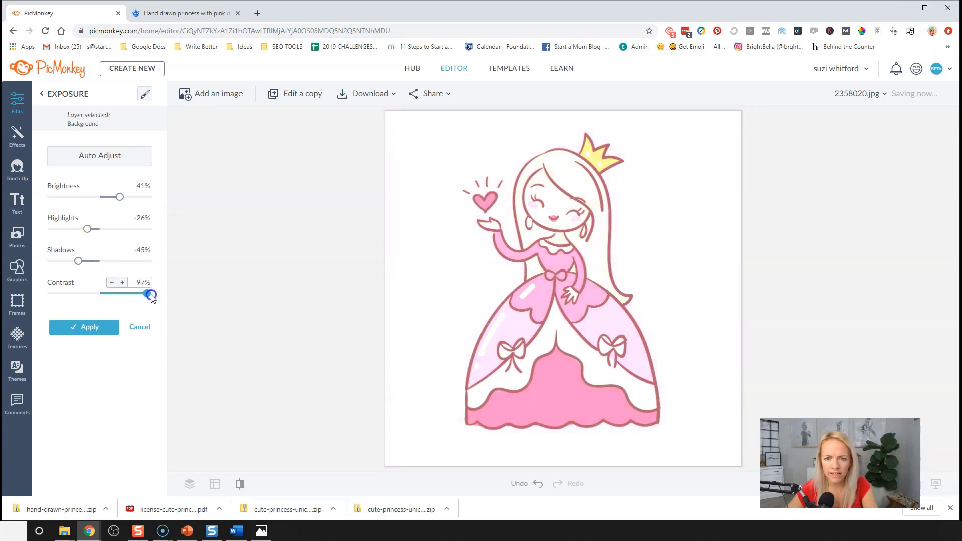
{"action": "left_click_drag", "start_coordinate": [147, 296], "coordinate": [114, 293]}
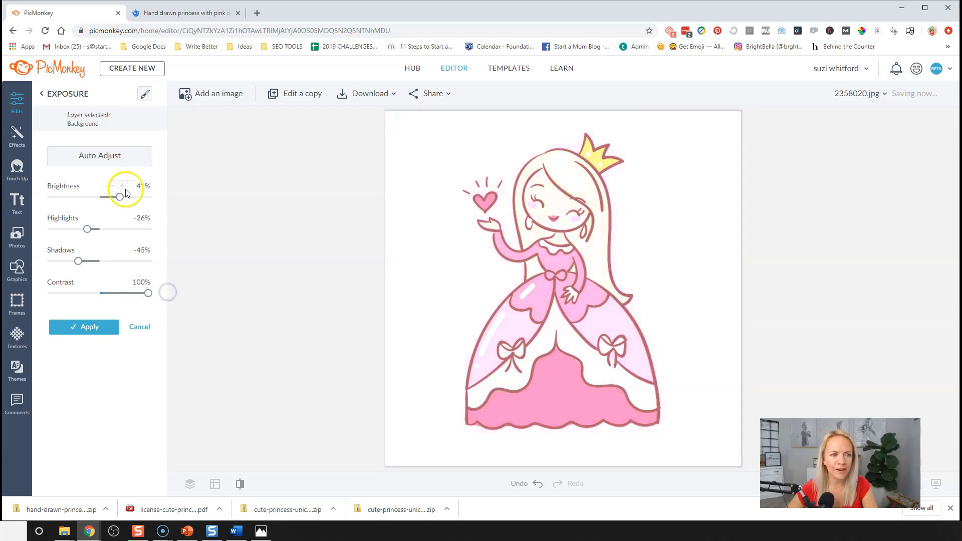
{"action": "mouse_move", "coordinate": [120, 197]}
{"action": "left_mouse_down"}
{"action": "mouse_move", "coordinate": [97, 197]}
{"action": "mouse_move", "coordinate": [125, 201]}
{"action": "left_mouse_up"}
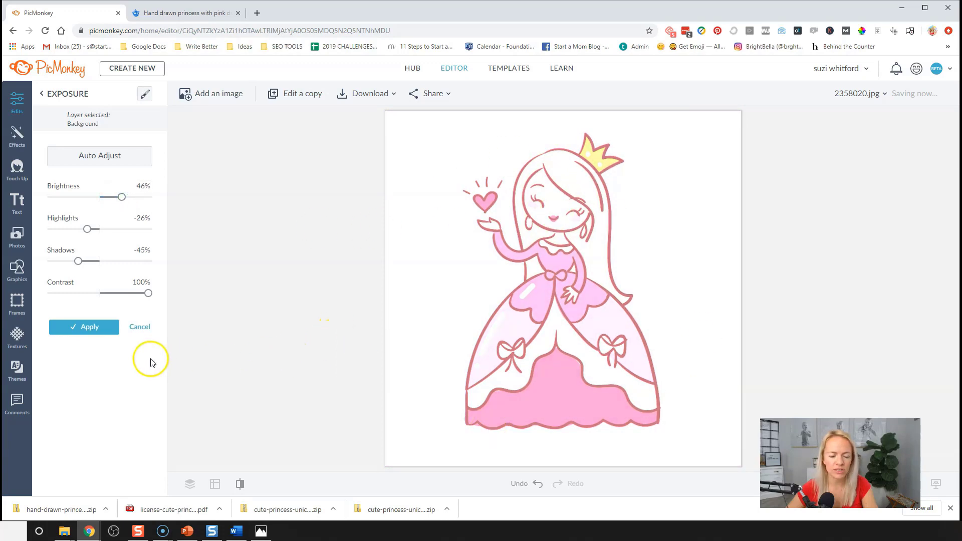
{"action": "left_click", "coordinate": [82, 329]}
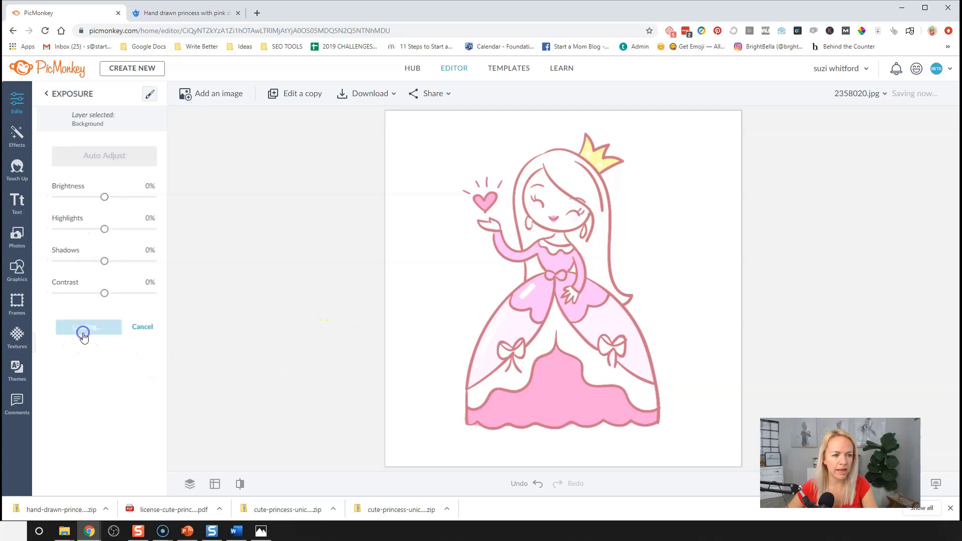
Step: Apply the Super B&W effect to the princess image with brightness -100%, contrast 0% and fade 0%
{"action": "left_click", "coordinate": [17, 145]}
{"action": "scroll", "coordinate": [128, 275], "scroll_direction": "down", "scroll_amount": 10}
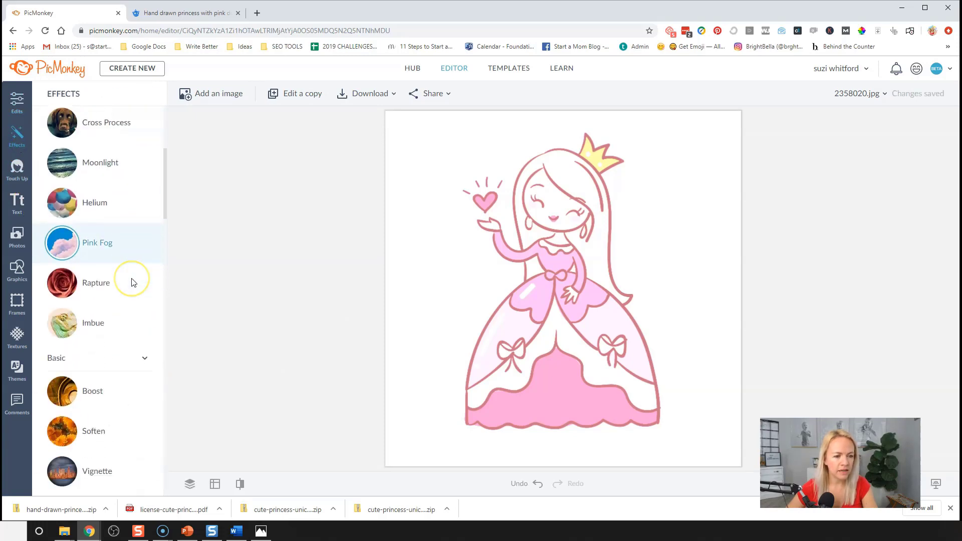
{"action": "scroll", "coordinate": [131, 281], "scroll_direction": "down", "scroll_amount": 2}
{"action": "left_click", "coordinate": [110, 246]}
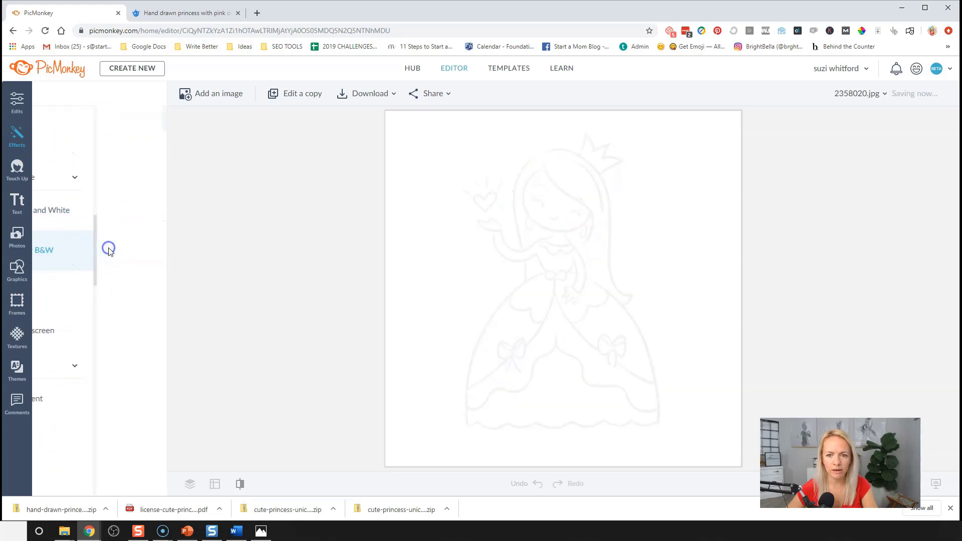
{"action": "left_click_drag", "start_coordinate": [100, 201], "coordinate": [102, 203]}
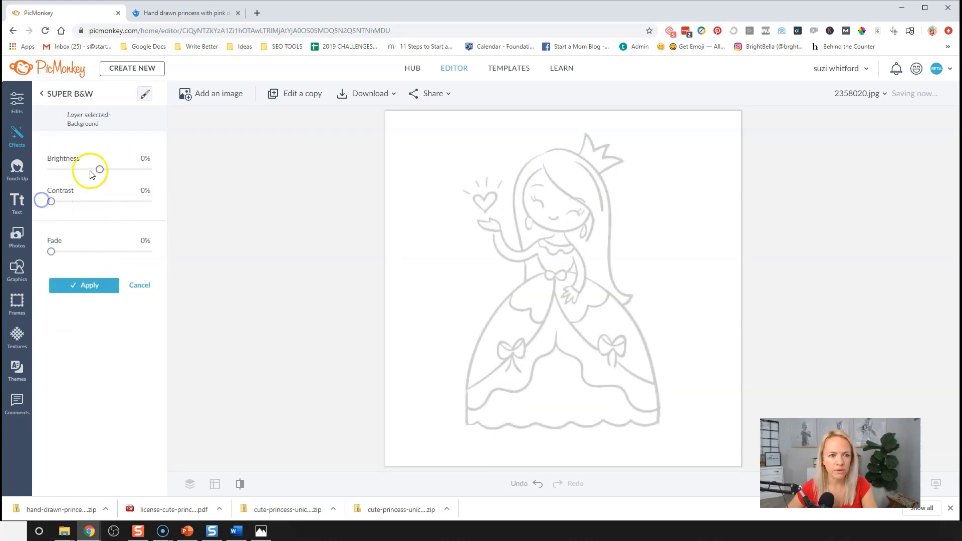
{"action": "left_click_drag", "start_coordinate": [103, 173], "coordinate": [57, 173]}
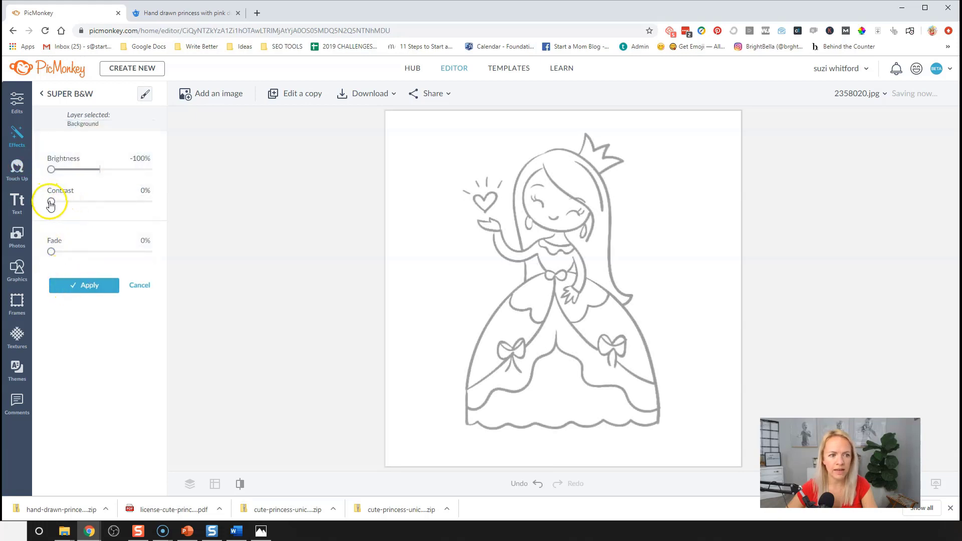
{"action": "left_click", "coordinate": [96, 289]}
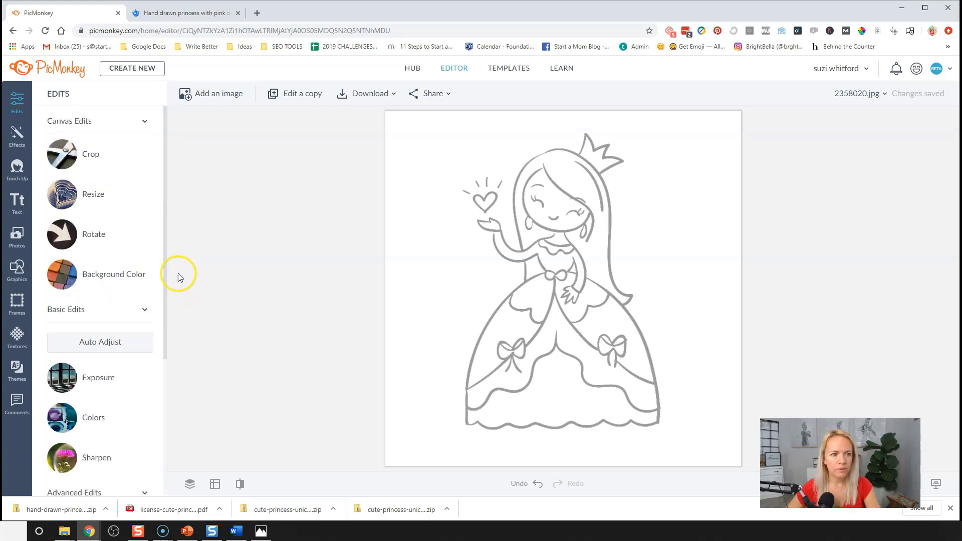
Step: Darken the princess outlines by applying an Exposure adjustment with brightness -100%
{"action": "left_click", "coordinate": [20, 142]}
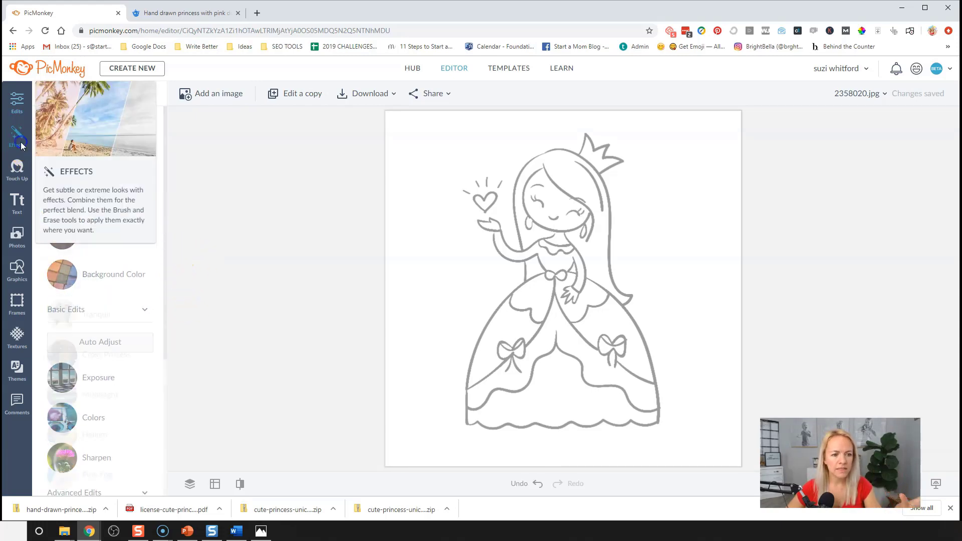
{"action": "left_click", "coordinate": [22, 102]}
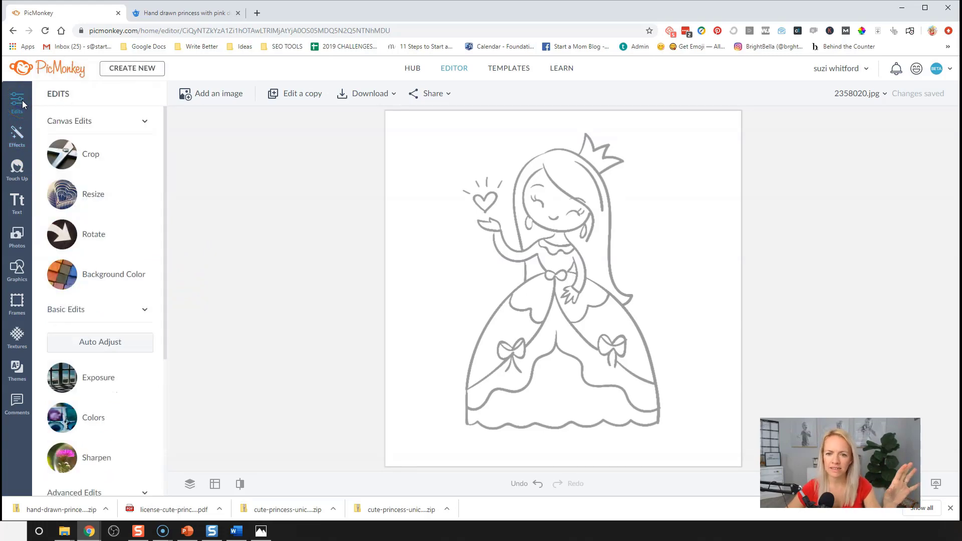
{"action": "left_click", "coordinate": [111, 387]}
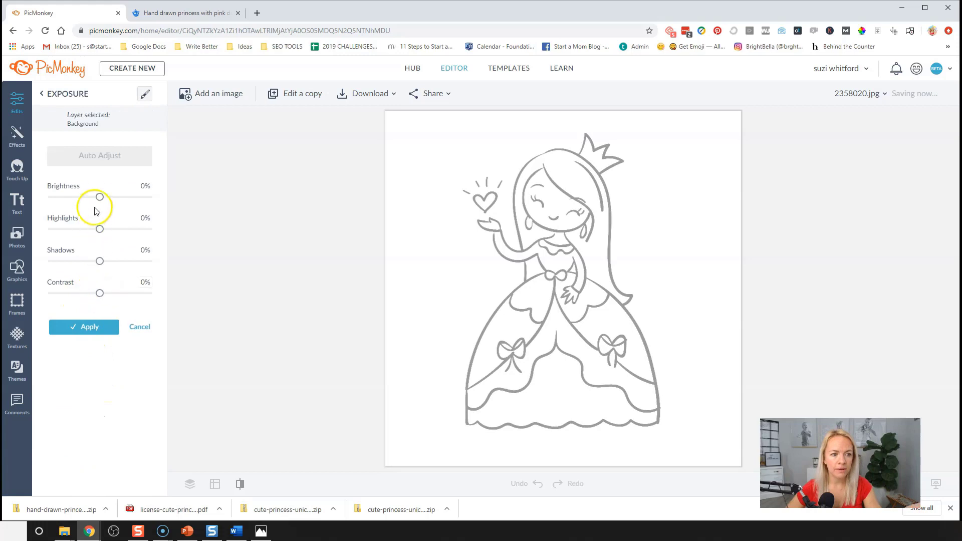
{"action": "left_click_drag", "start_coordinate": [100, 198], "coordinate": [41, 200]}
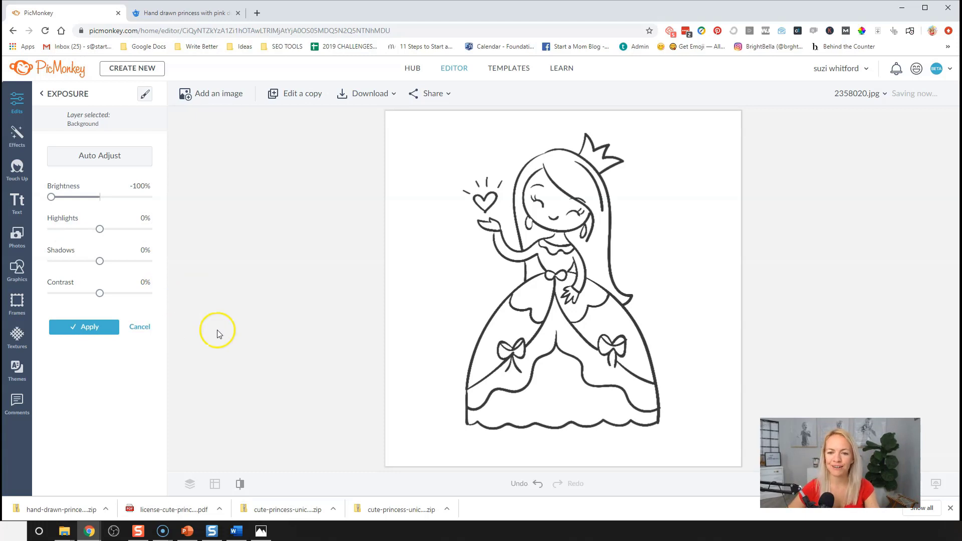
{"action": "left_click", "coordinate": [80, 330]}
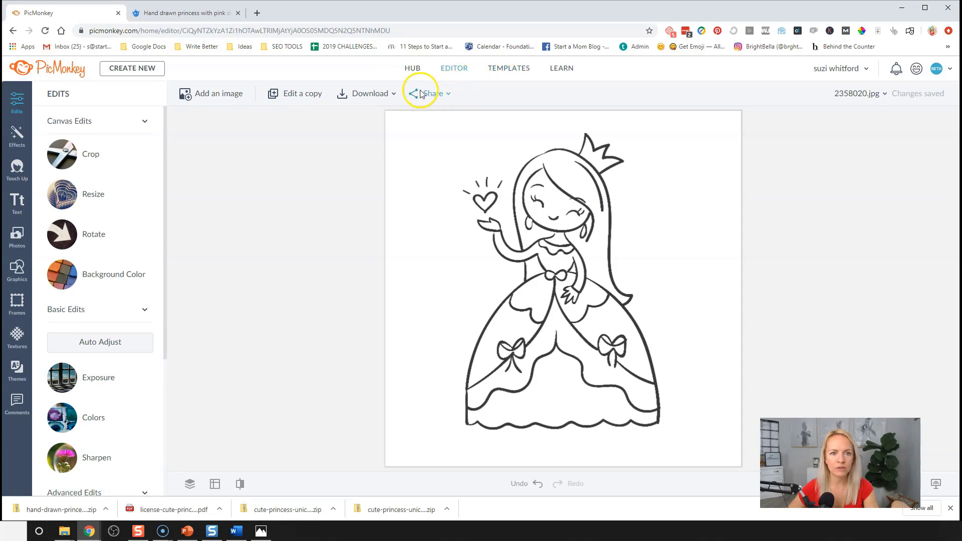
Step: Download the finished black-and-white princess line drawing as a .jpg file
{"action": "left_click", "coordinate": [374, 95]}
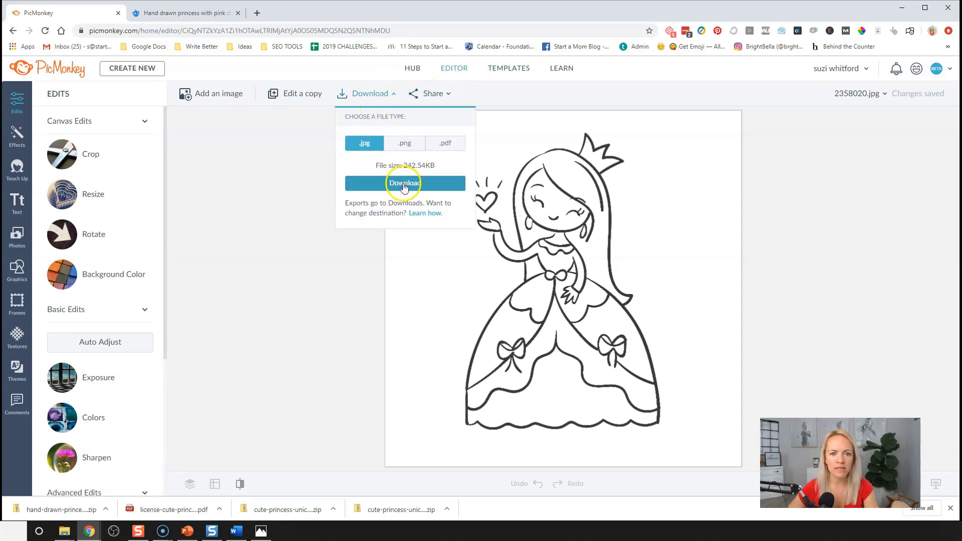
{"action": "left_click", "coordinate": [404, 185]}
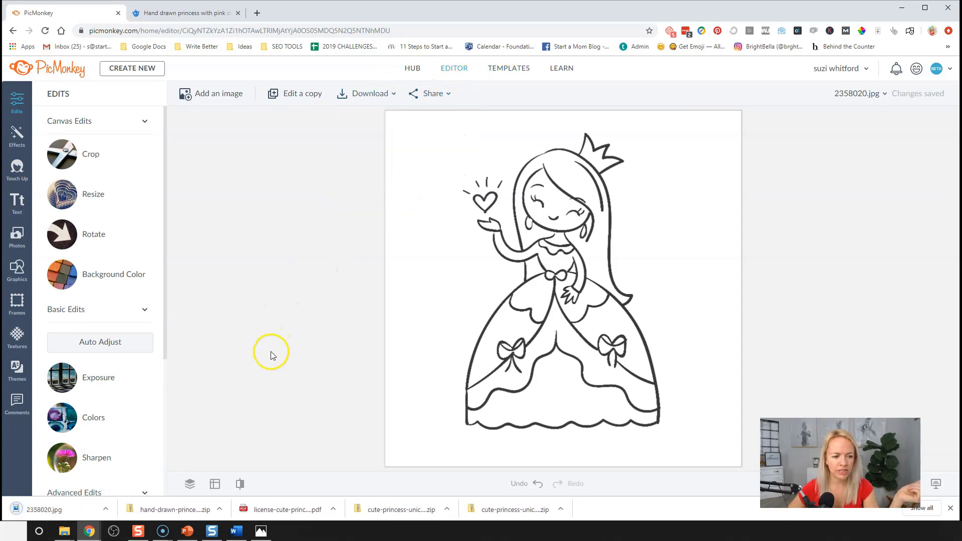
Step: Switch to Freepik, close the downloaded princess's preview, and open the premium princess unicorn with crescent moon illustration from the search results
{"action": "left_click", "coordinate": [190, 12]}
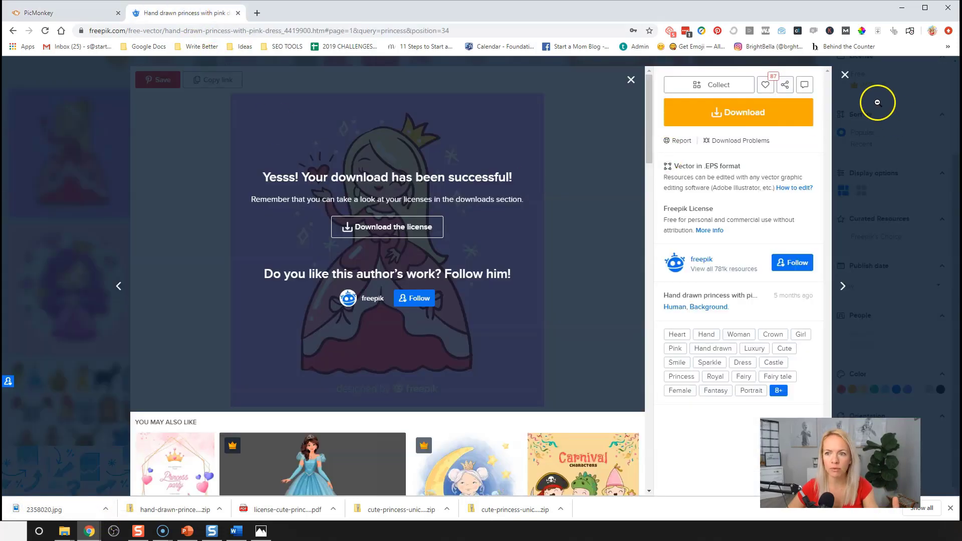
{"action": "left_click", "coordinate": [846, 75]}
{"action": "scroll", "coordinate": [471, 280], "scroll_direction": "down", "scroll_amount": 5}
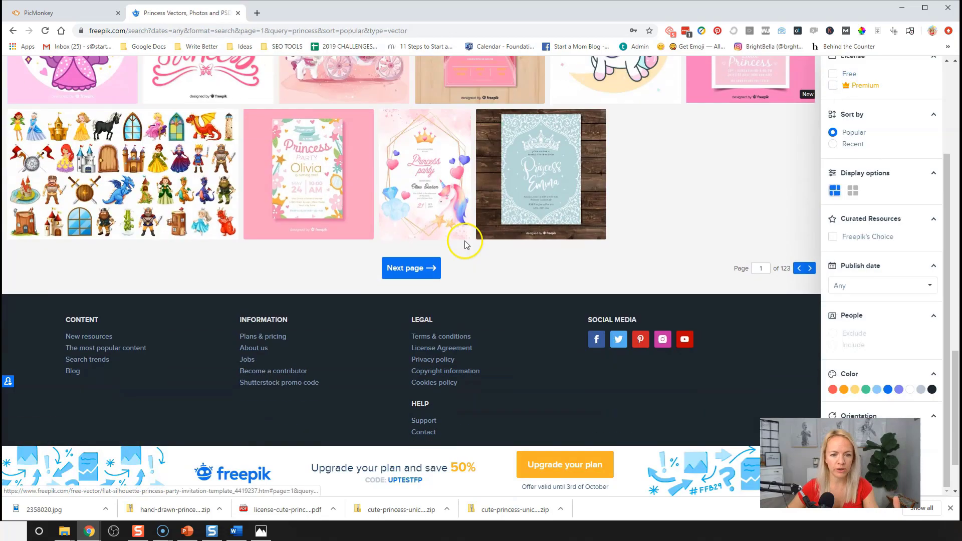
{"action": "scroll", "coordinate": [472, 241], "scroll_direction": "up", "scroll_amount": 5}
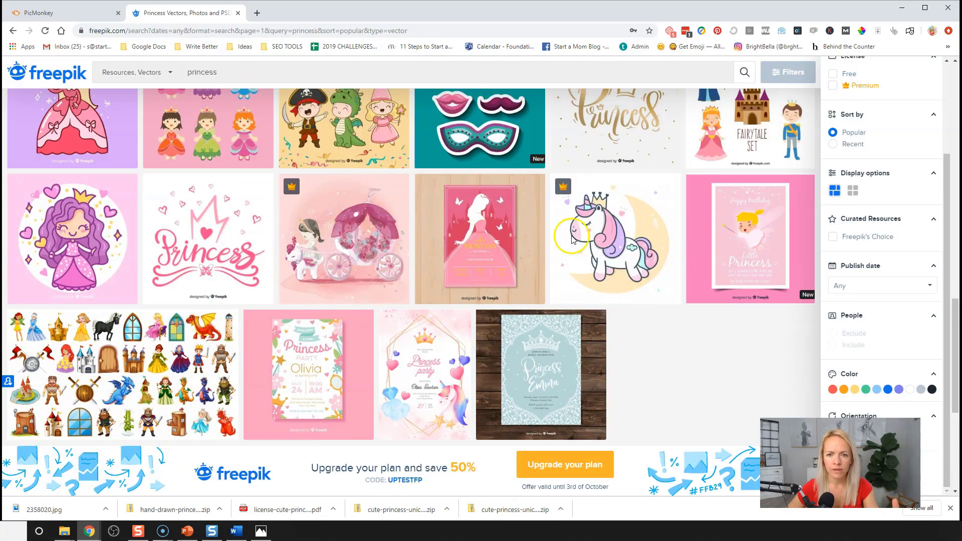
{"action": "left_click", "coordinate": [612, 225]}
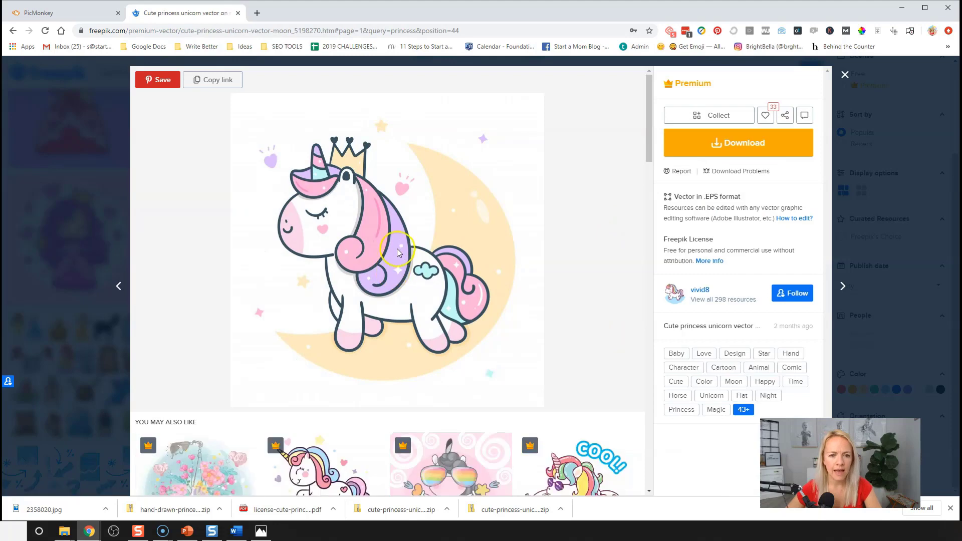
Step: Browse the related illustrations to the brown-haired princess riding a unicorn, open that vector and download it
{"action": "scroll", "coordinate": [395, 244], "scroll_direction": "down", "scroll_amount": 7}
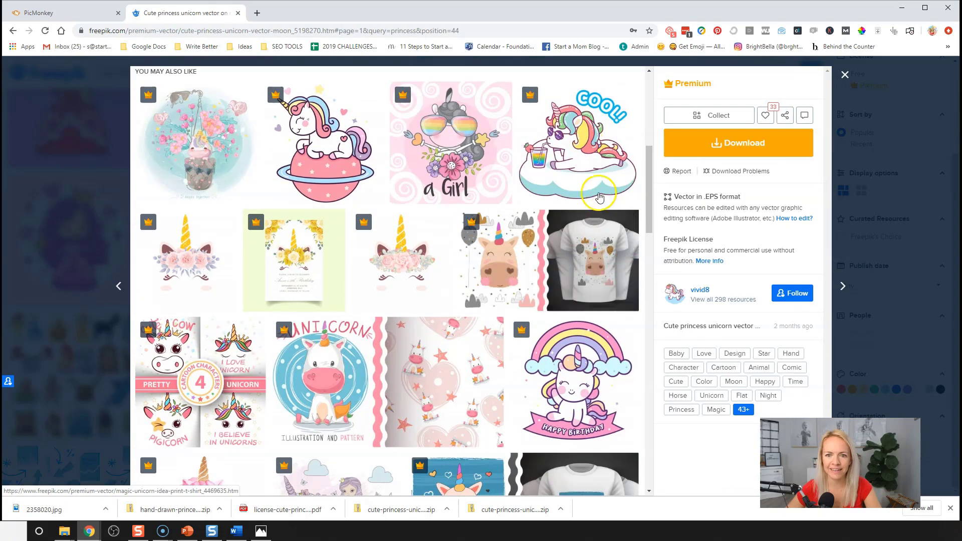
{"action": "scroll", "coordinate": [583, 150], "scroll_direction": "down", "scroll_amount": 2}
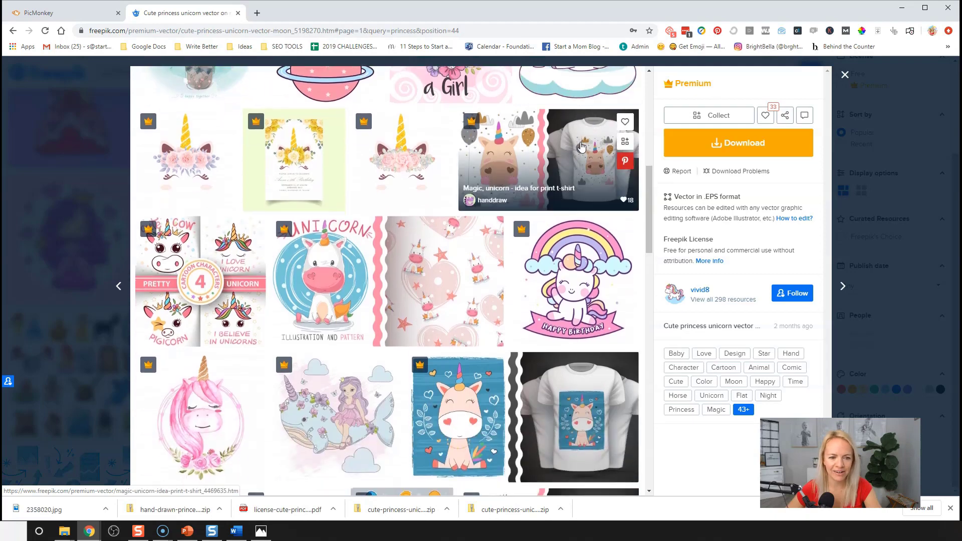
{"action": "scroll", "coordinate": [582, 146], "scroll_direction": "down", "scroll_amount": 7}
{"action": "scroll", "coordinate": [581, 146], "scroll_direction": "down", "scroll_amount": 1}
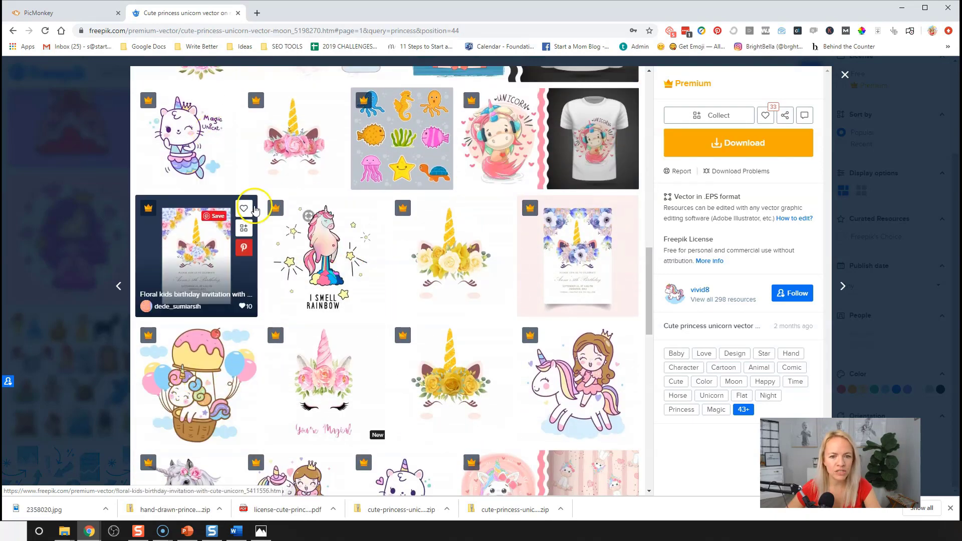
{"action": "left_click", "coordinate": [586, 384]}
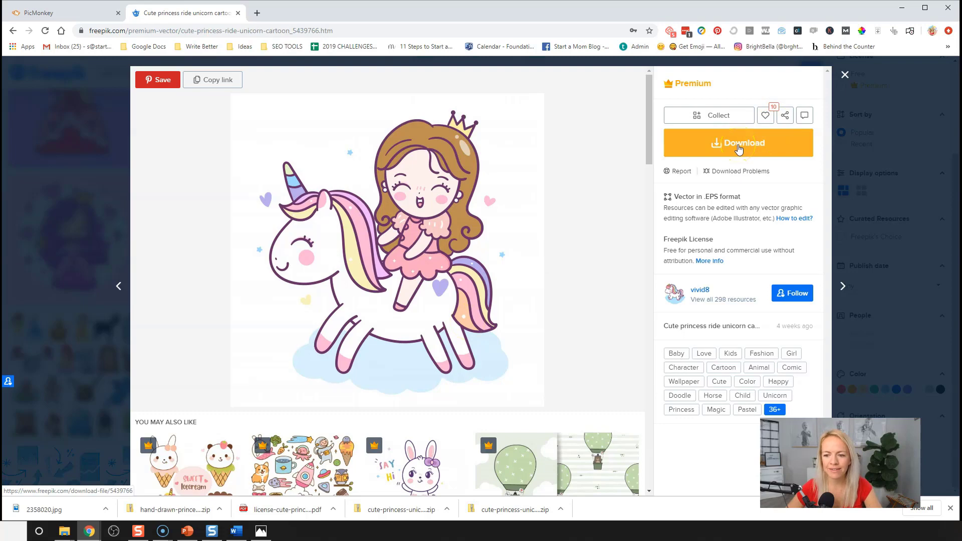
{"action": "left_click", "coordinate": [739, 146]}
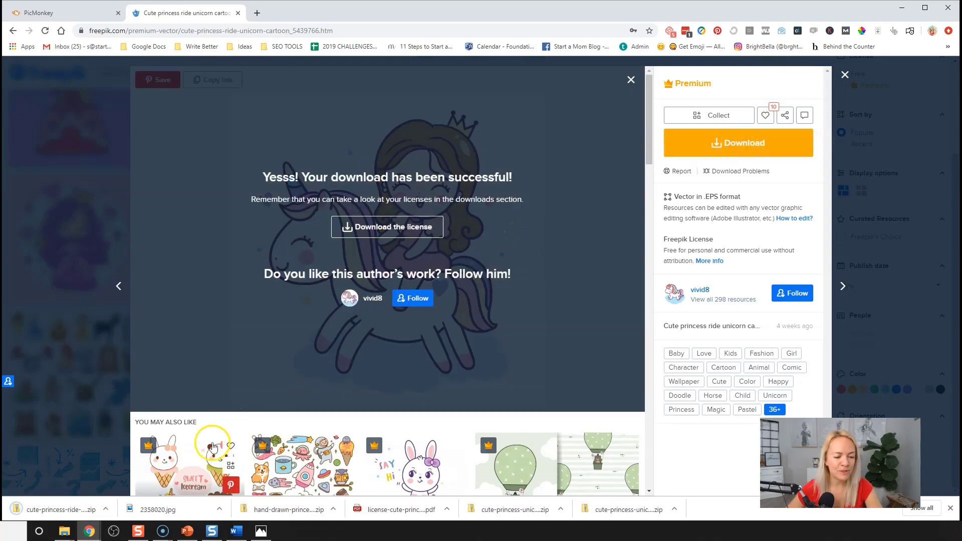
Step: Show the downloaded cute-princess-ride zip file in its folder and put its 267.jpg image on the desktop
{"action": "left_click", "coordinate": [107, 510]}
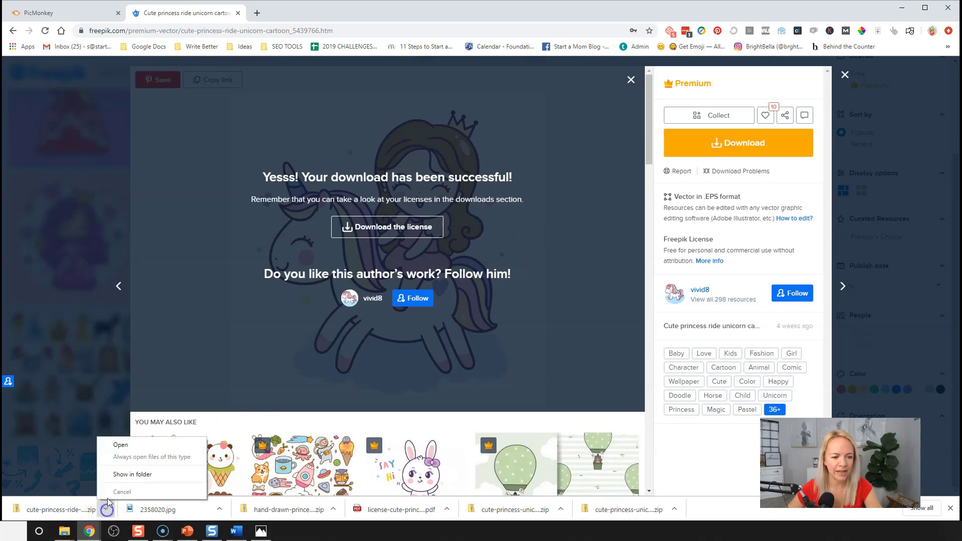
{"action": "left_click", "coordinate": [125, 478]}
{"action": "left_click_drag", "start_coordinate": [587, 84], "coordinate": [961, 81]}
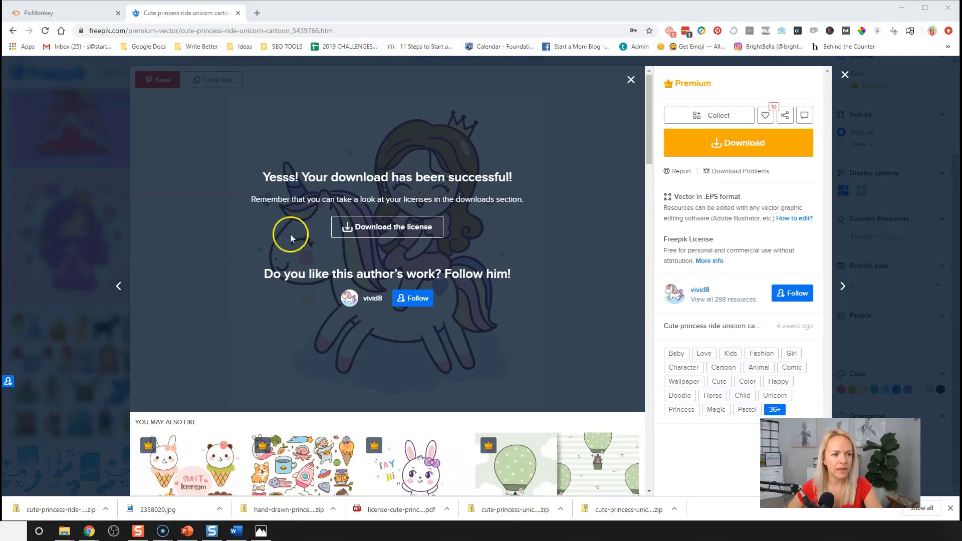
Step: Switch to PicMonkey and open 267.jpg from the desktop as a new image to edit
{"action": "left_click", "coordinate": [69, 15]}
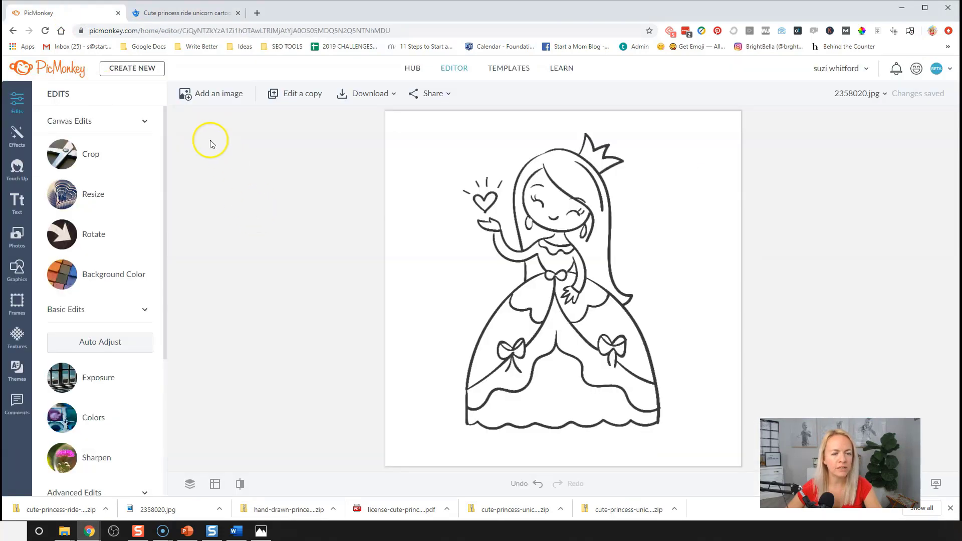
{"action": "left_click", "coordinate": [149, 71]}
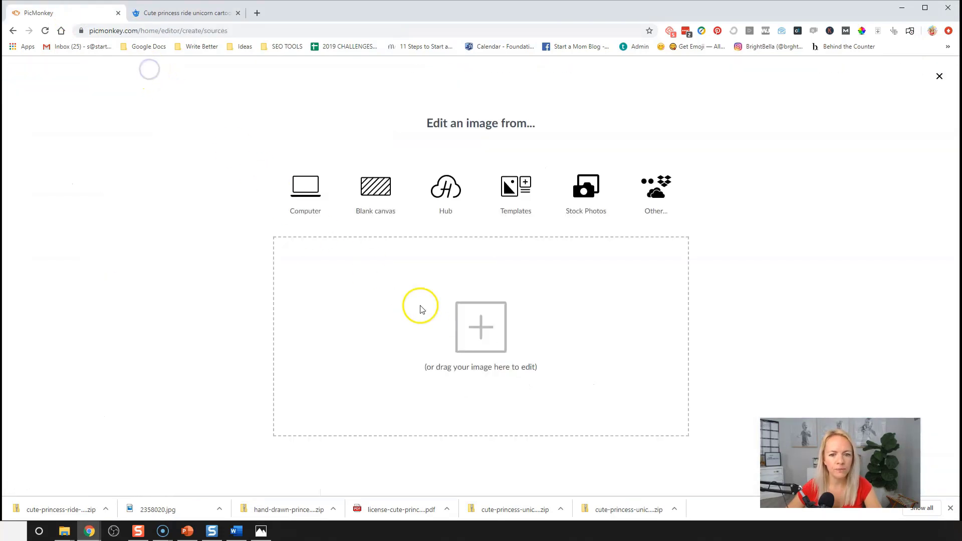
{"action": "left_click", "coordinate": [491, 345]}
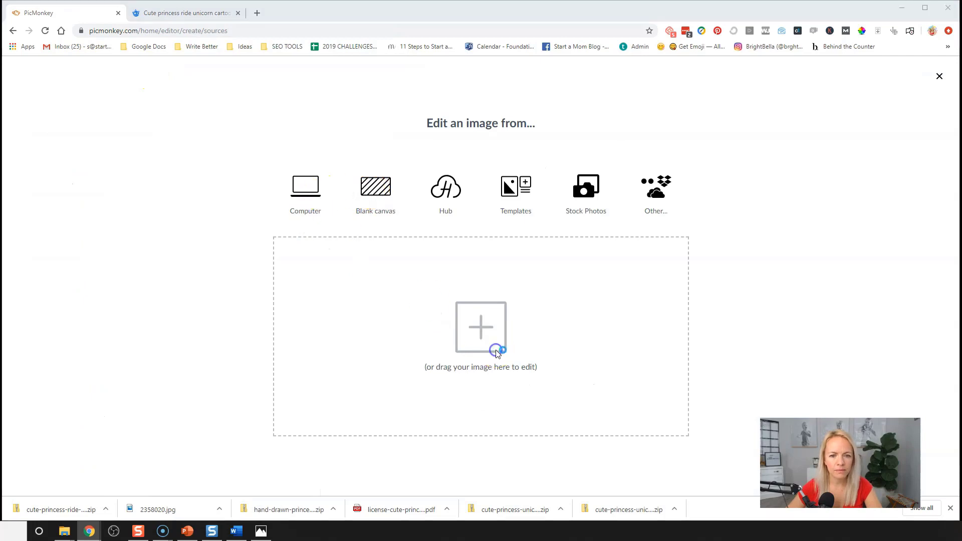
{"action": "left_click", "coordinate": [133, 143]}
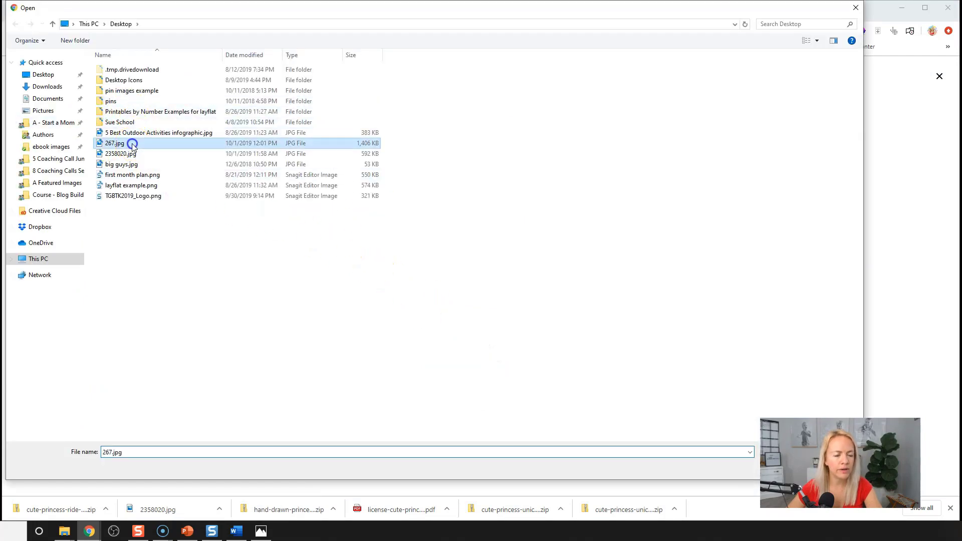
{"action": "left_click", "coordinate": [753, 460]}
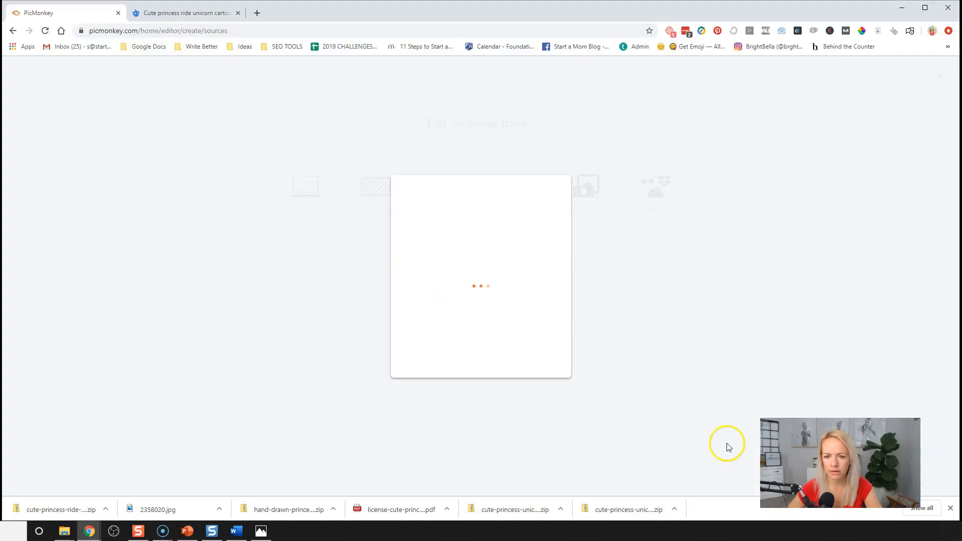
{"action": "left_click", "coordinate": [453, 356]}
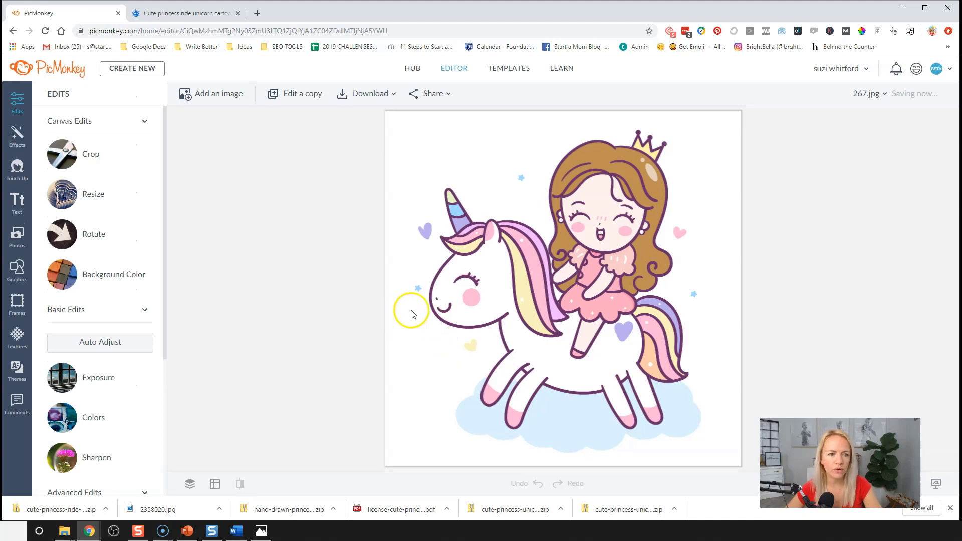
Step: Apply an Exposure adjustment to the princess-on-unicorn image with brightness 22%, highlights 78%, shadows -100% and contrast 100%
{"action": "left_click", "coordinate": [97, 384]}
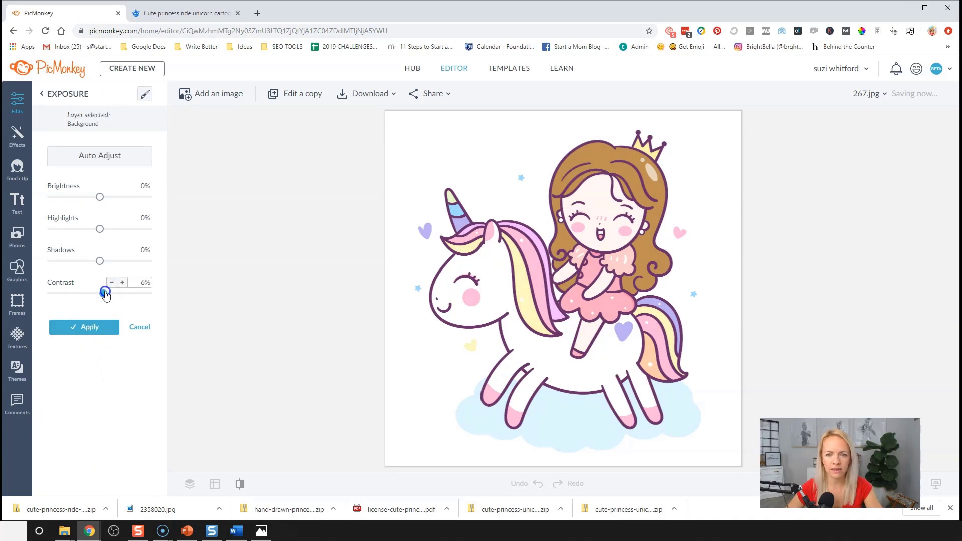
{"action": "left_click_drag", "start_coordinate": [105, 295], "coordinate": [118, 294]}
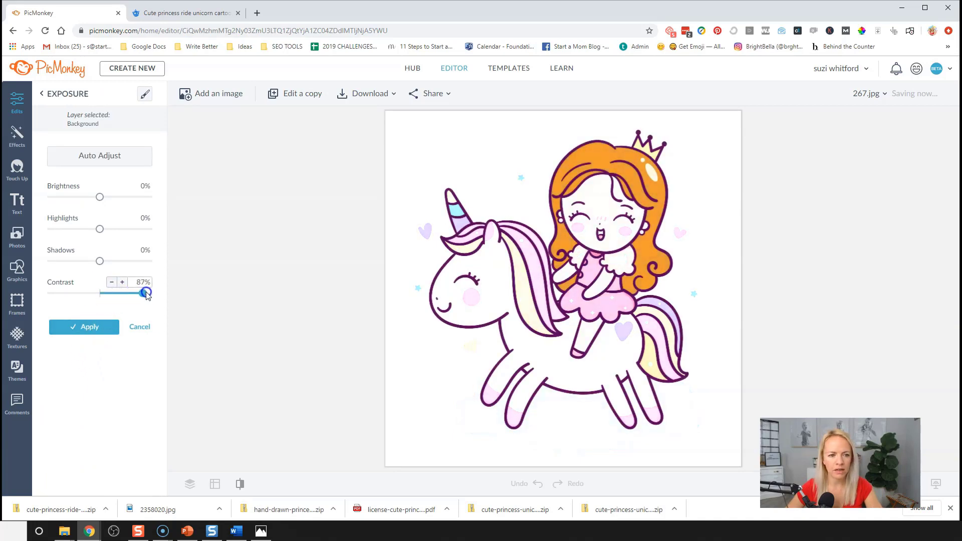
{"action": "left_click_drag", "start_coordinate": [162, 297], "coordinate": [162, 297]}
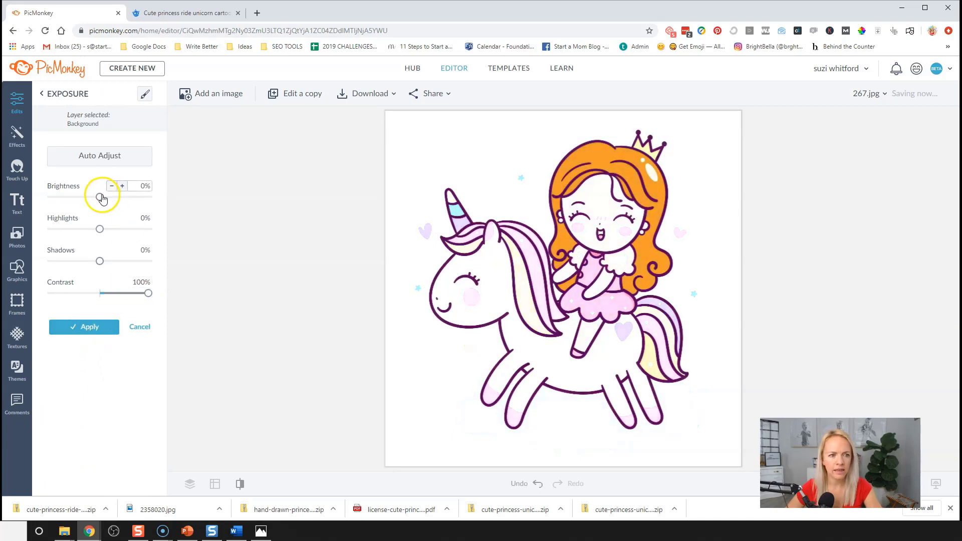
{"action": "mouse_move", "coordinate": [100, 197]}
{"action": "left_mouse_down"}
{"action": "mouse_move", "coordinate": [122, 200]}
{"action": "mouse_move", "coordinate": [111, 201]}
{"action": "left_mouse_up"}
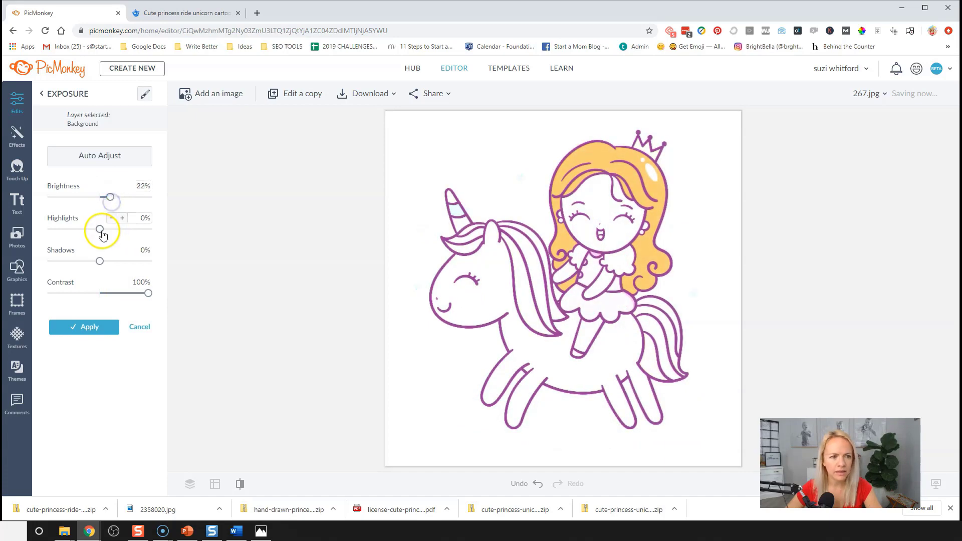
{"action": "left_click_drag", "start_coordinate": [138, 235], "coordinate": [140, 234]}
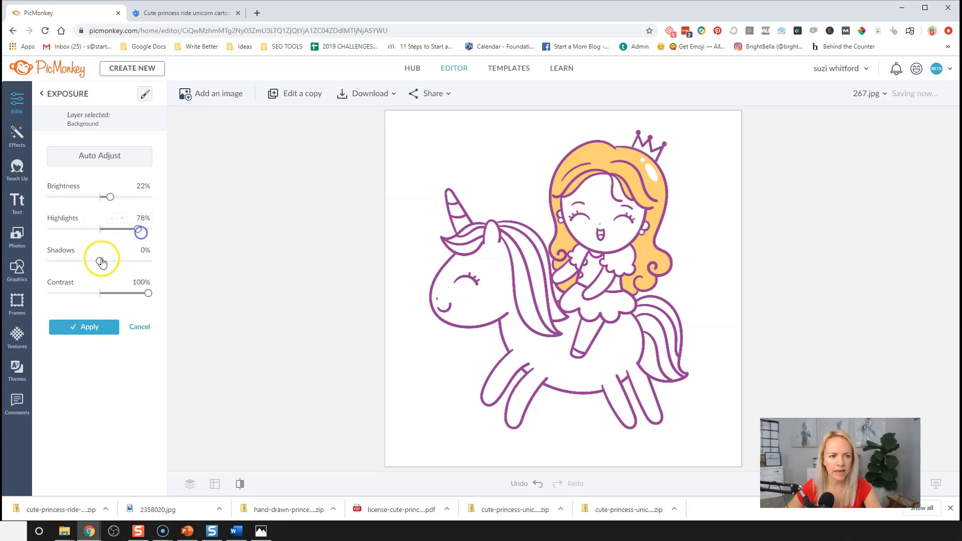
{"action": "left_click_drag", "start_coordinate": [100, 261], "coordinate": [44, 264]}
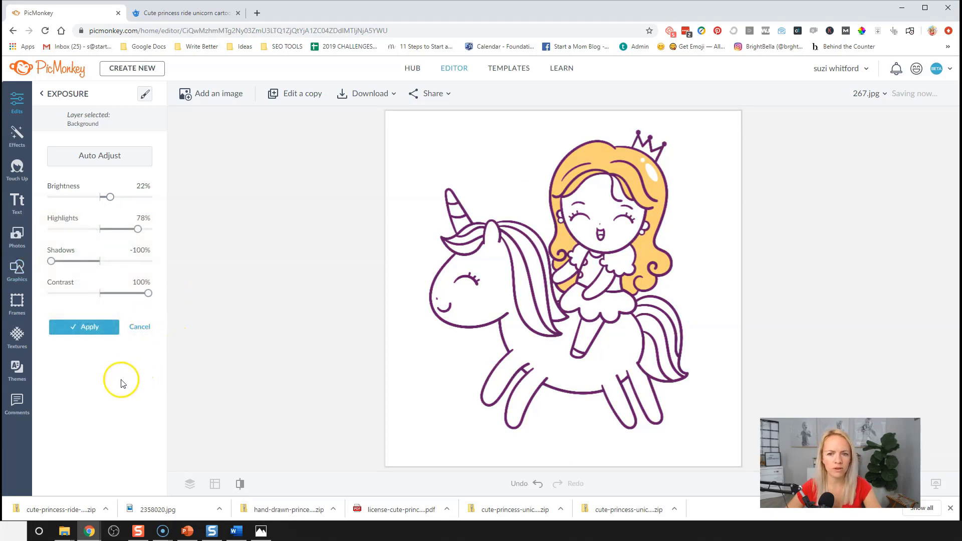
{"action": "left_click", "coordinate": [88, 329]}
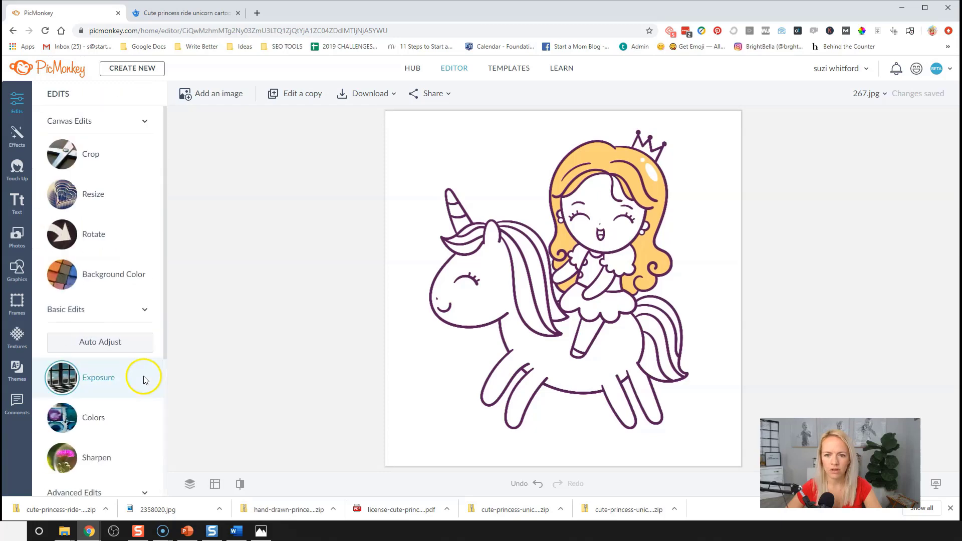
Step: Apply the Super B&W effect to the princess-on-unicorn image
{"action": "left_click", "coordinate": [18, 134]}
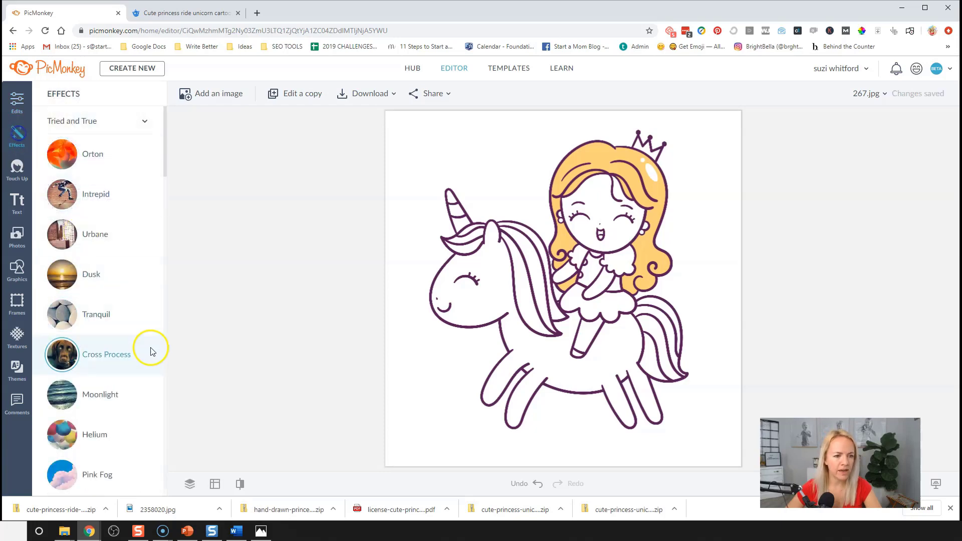
{"action": "scroll", "coordinate": [136, 350], "scroll_direction": "down", "scroll_amount": 10}
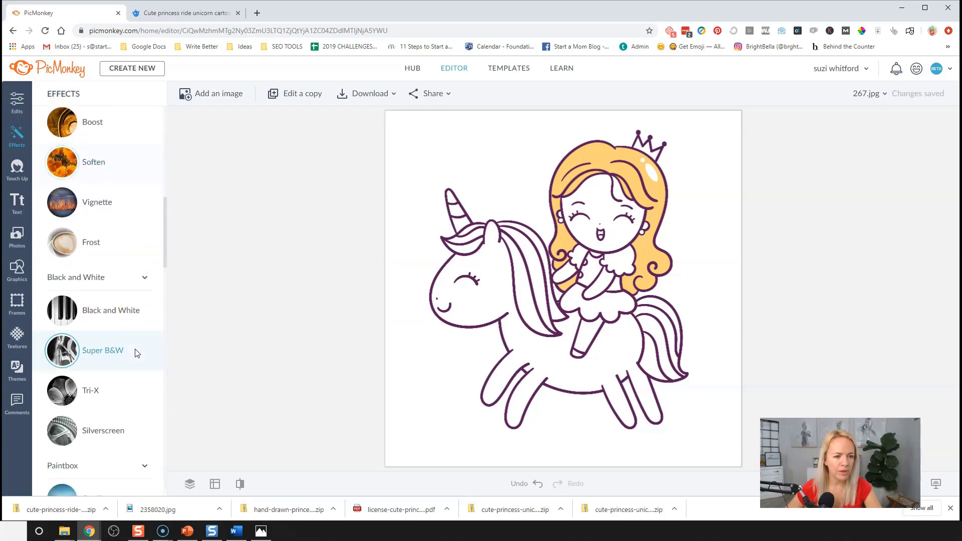
{"action": "left_click", "coordinate": [97, 354]}
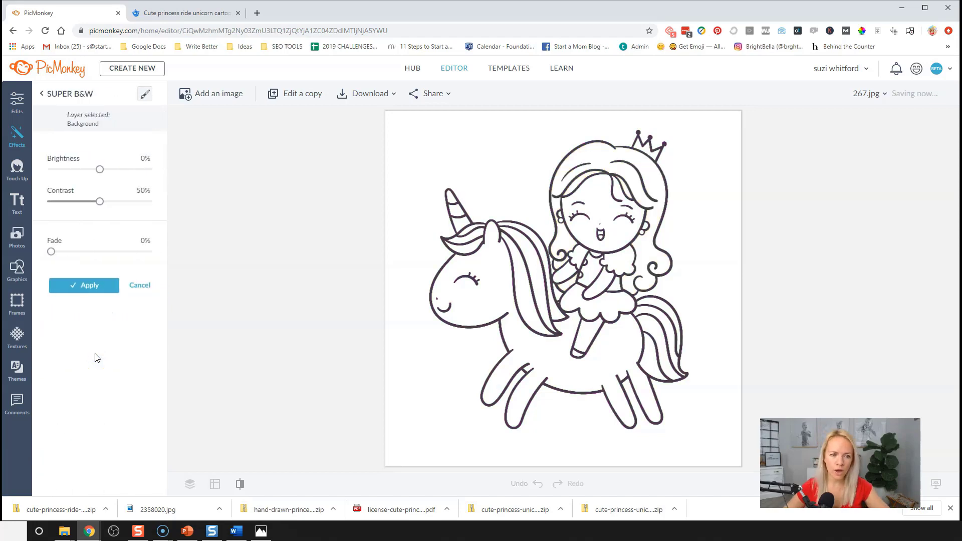
{"action": "left_click", "coordinate": [99, 286]}
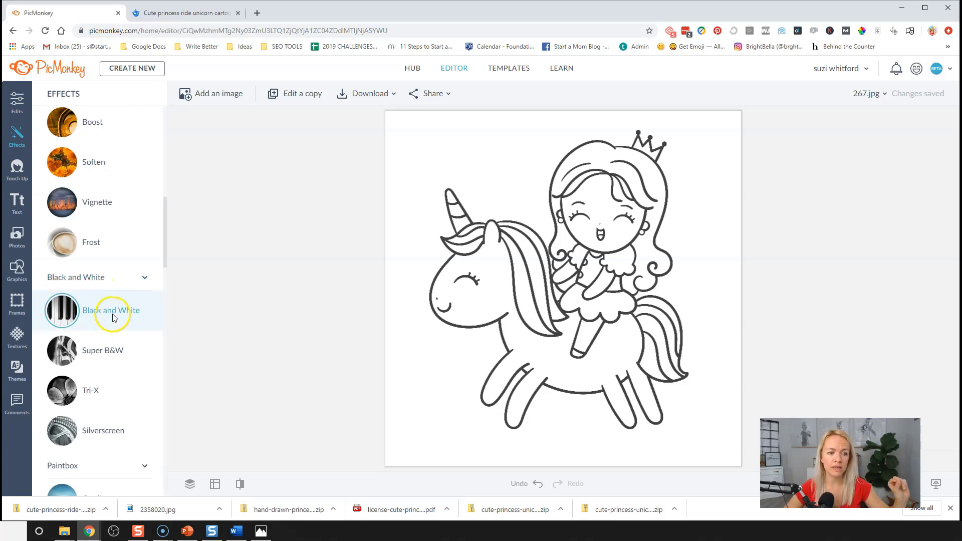
Step: Download the black-and-white princess-on-unicorn line drawing as 267.jpg
{"action": "left_click", "coordinate": [17, 103]}
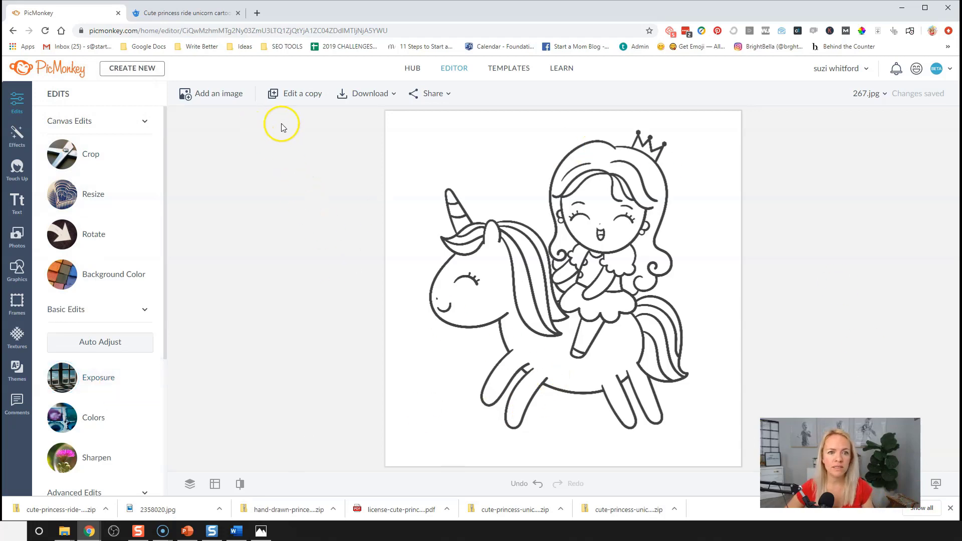
{"action": "left_click", "coordinate": [375, 94]}
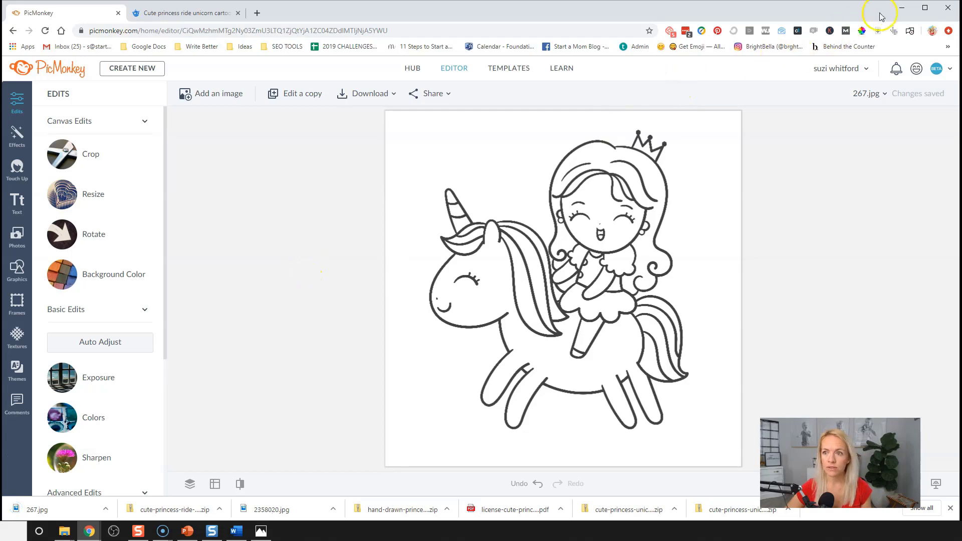
Step: Minimize the browser to reach the blank Word document, move its window aside and enlarge it
{"action": "left_click", "coordinate": [897, 12]}
{"action": "left_click", "coordinate": [766, 69]}
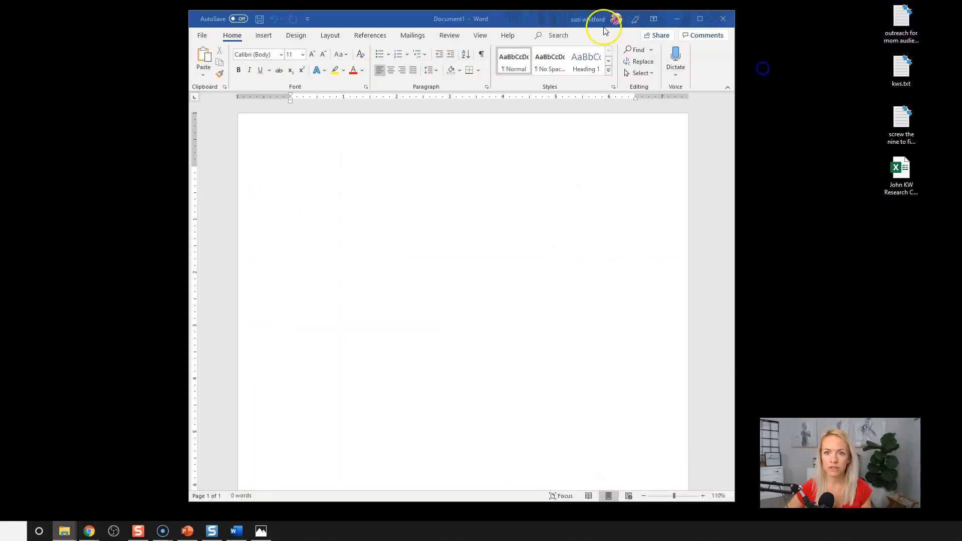
{"action": "left_click_drag", "start_coordinate": [537, 20], "coordinate": [415, 19]}
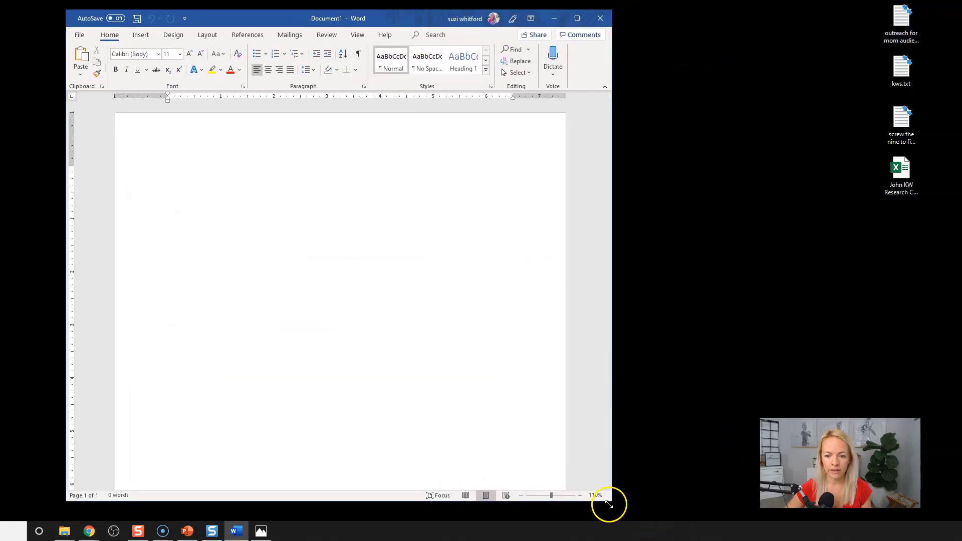
{"action": "left_click_drag", "start_coordinate": [609, 504], "coordinate": [801, 518]}
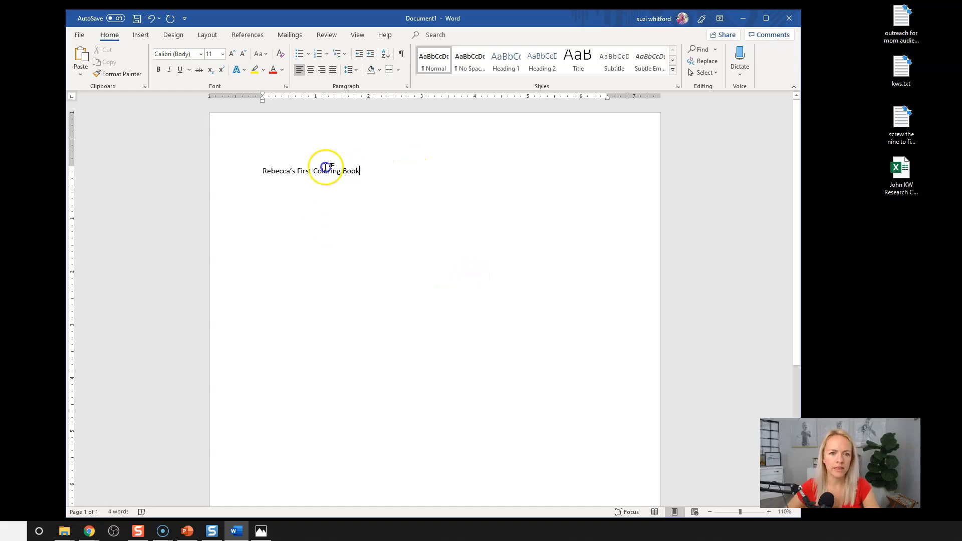
Step: Center the coloring book title line and enlarge its font size to 26
{"action": "left_click", "coordinate": [241, 168]}
{"action": "left_click", "coordinate": [311, 71]}
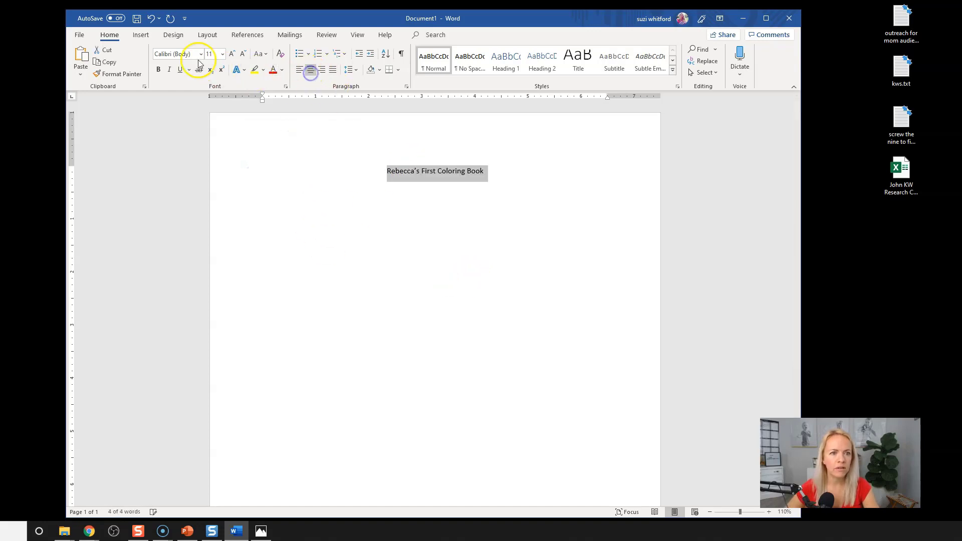
{"action": "left_click", "coordinate": [233, 55]}
{"action": "left_click", "coordinate": [232, 54]}
{"action": "left_click", "coordinate": [232, 54]}
{"action": "left_click", "coordinate": [233, 54]}
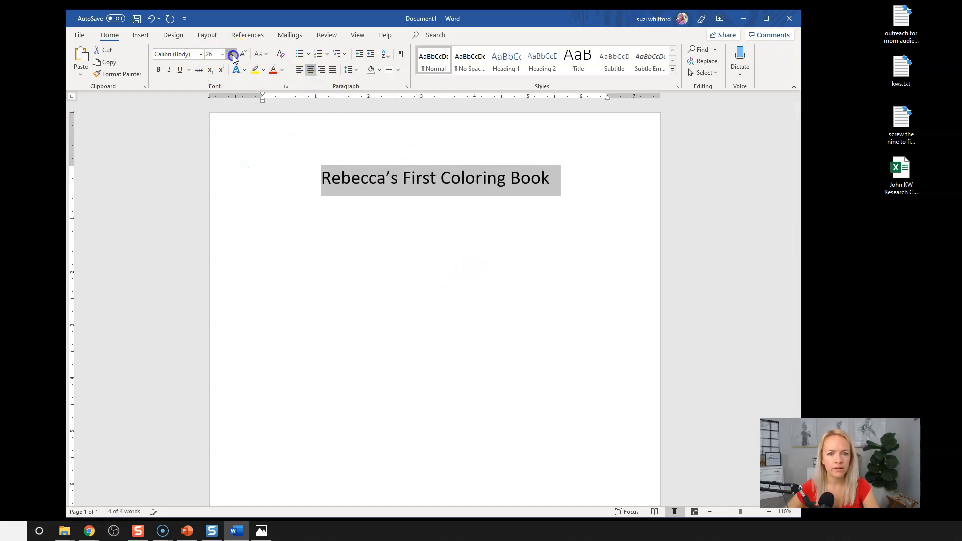
Step: Enlarge the whole title to 80 points and start a new line before "Coloring Book"
{"action": "left_click", "coordinate": [233, 55]}
{"action": "left_click", "coordinate": [233, 54]}
{"action": "left_click", "coordinate": [243, 54]}
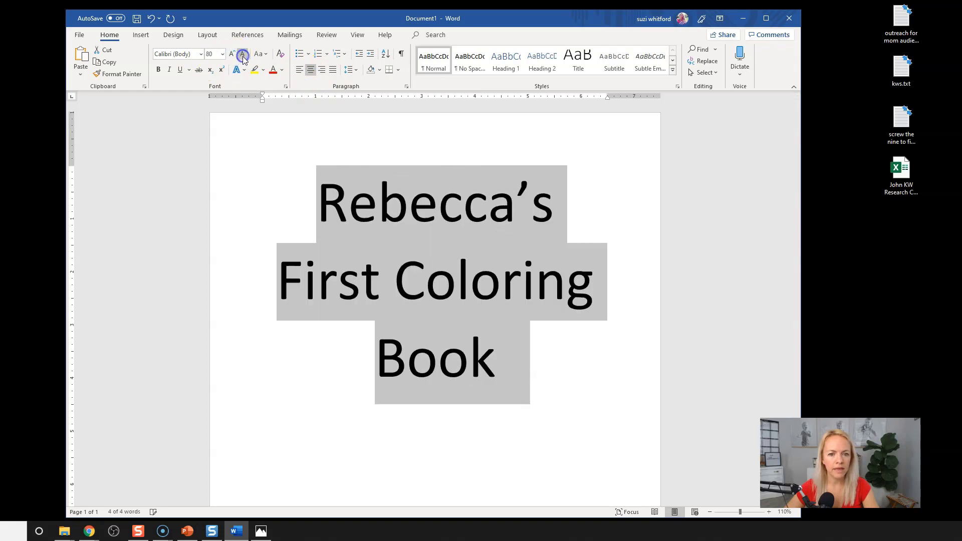
{"action": "left_click", "coordinate": [464, 323]}
{"action": "left_click", "coordinate": [398, 283]}
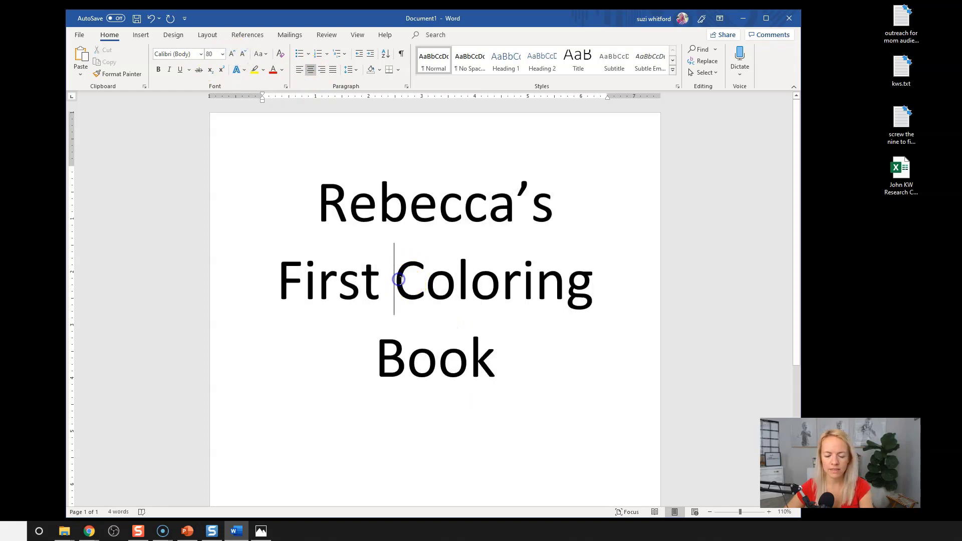
{"action": "key", "text": "Return"}
Step: Make the child's name and the words "Coloring Book" in the title bold
{"action": "left_click_drag", "start_coordinate": [347, 206], "coordinate": [573, 202]}
{"action": "key", "text": "ctrl+b"}
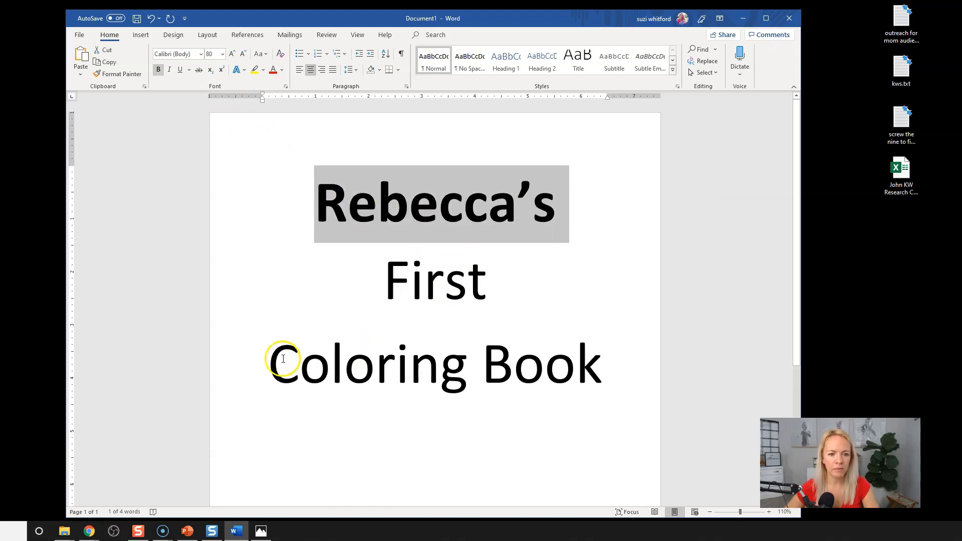
{"action": "left_click_drag", "start_coordinate": [283, 359], "coordinate": [612, 363]}
{"action": "key", "text": "ctrl+b"}
Step: Set the child's name in the title in the Amarillo font at size 48
{"action": "left_click_drag", "start_coordinate": [558, 206], "coordinate": [300, 208]}
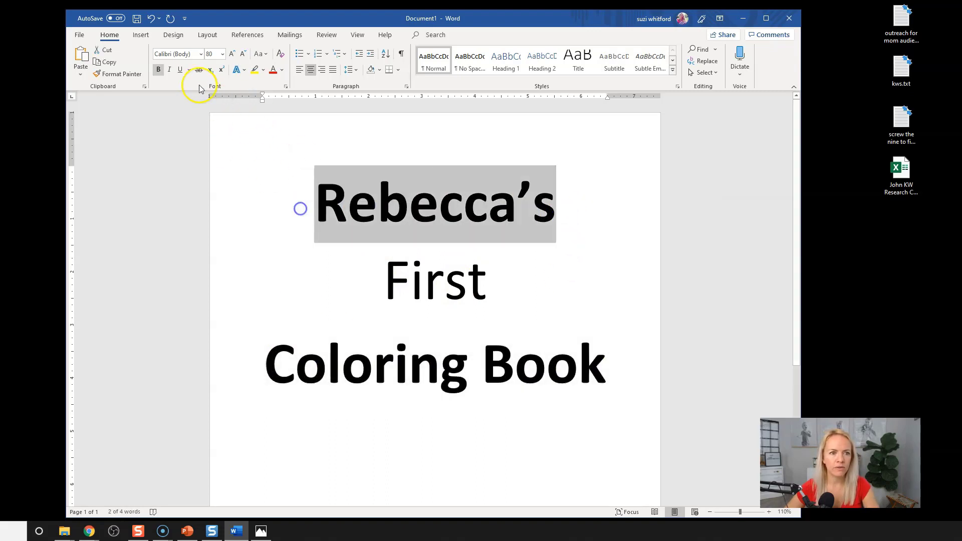
{"action": "left_click", "coordinate": [201, 53]}
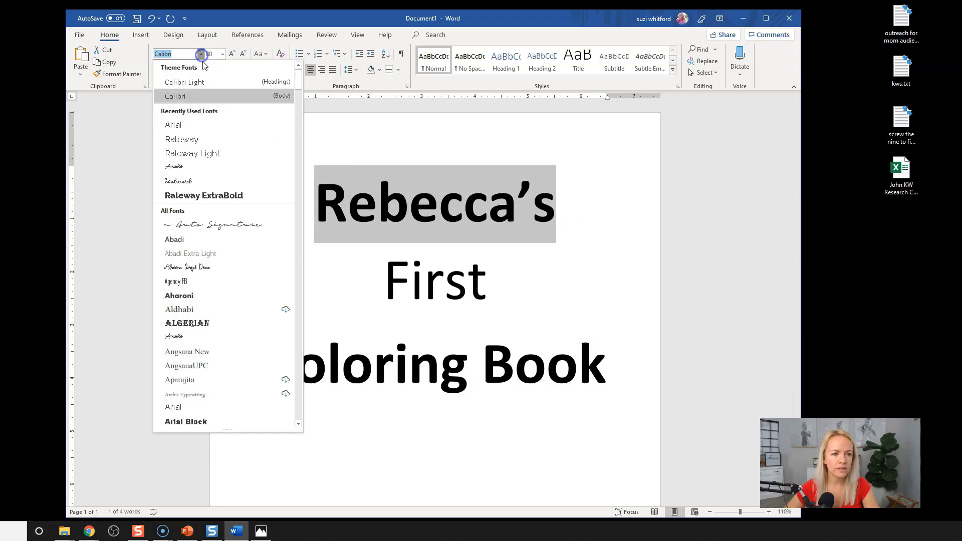
{"action": "left_click", "coordinate": [203, 168]}
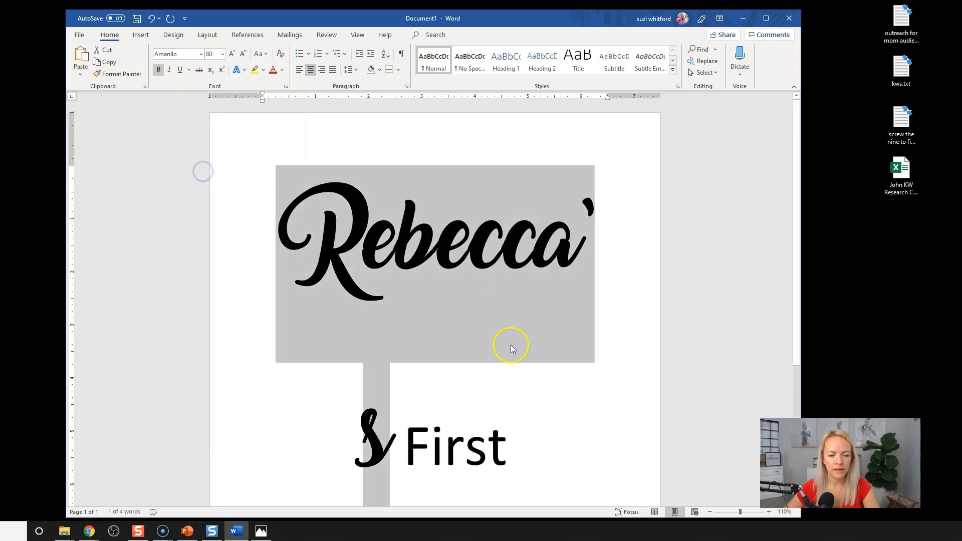
{"action": "left_click", "coordinate": [244, 53]}
{"action": "left_click", "coordinate": [244, 53]}
{"action": "left_click", "coordinate": [244, 54]}
{"action": "left_click", "coordinate": [232, 54]}
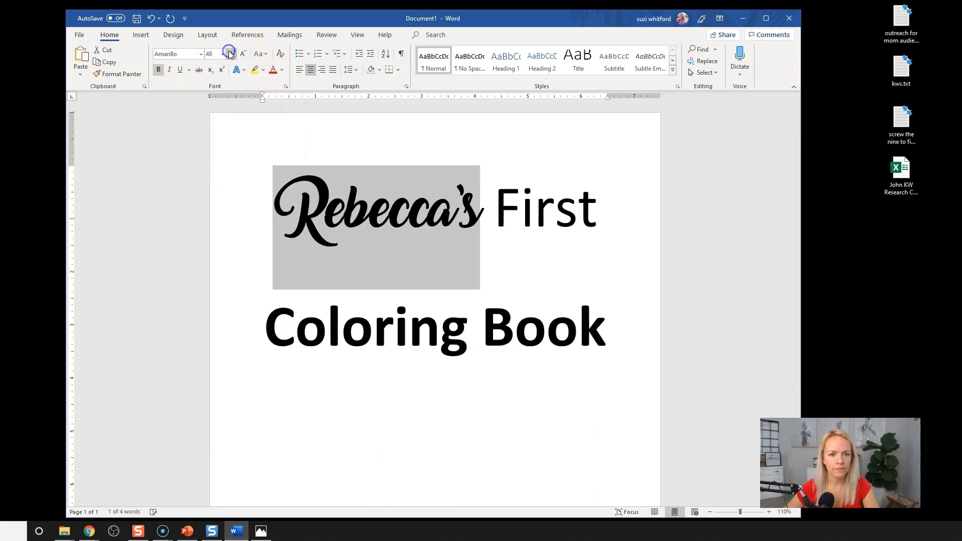
Step: Shift the title down toward the middle of the first page by adding blank space above it
{"action": "left_click", "coordinate": [473, 301]}
{"action": "scroll", "coordinate": [497, 347], "scroll_direction": "down", "scroll_amount": 3}
{"action": "scroll", "coordinate": [539, 296], "scroll_direction": "down", "scroll_amount": 1}
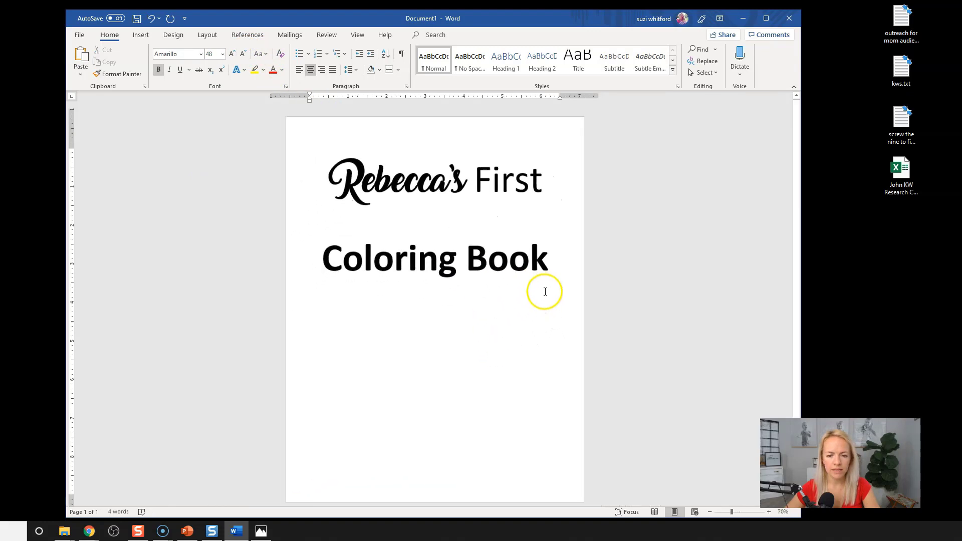
{"action": "key", "text": "Return"}
Step: Insert two page breaks after the title to add a second and a third page
{"action": "left_click", "coordinate": [561, 336]}
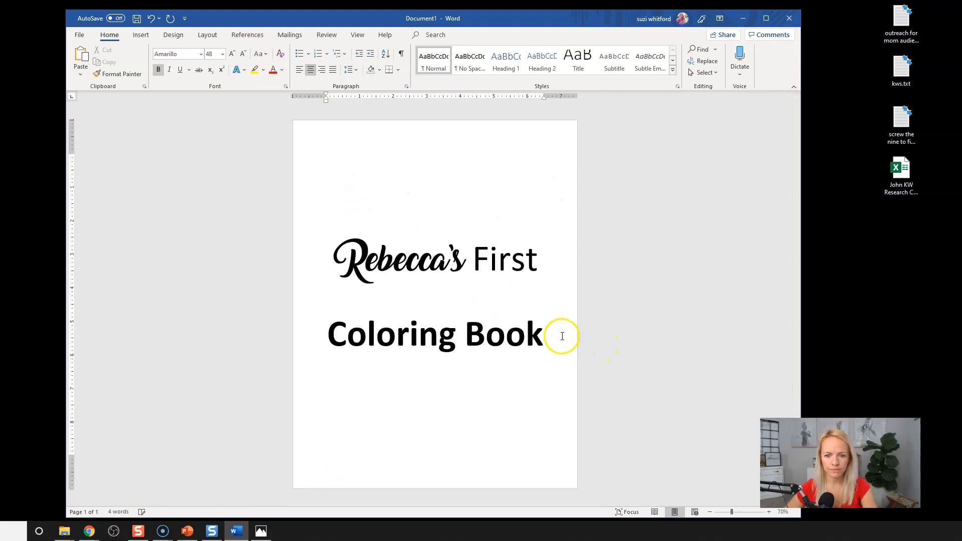
{"action": "key", "text": "ctrl+Return"}
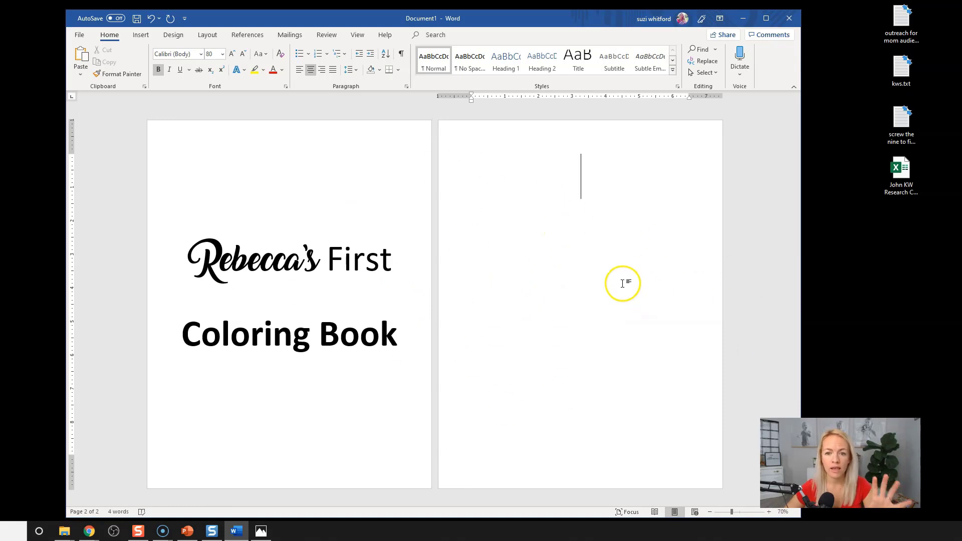
{"action": "key", "text": "ctrl+Return"}
Step: Insert the picture 267.jpg from the Downloads folder at the start of the second page
{"action": "scroll", "coordinate": [620, 259], "scroll_direction": "up", "scroll_amount": 3}
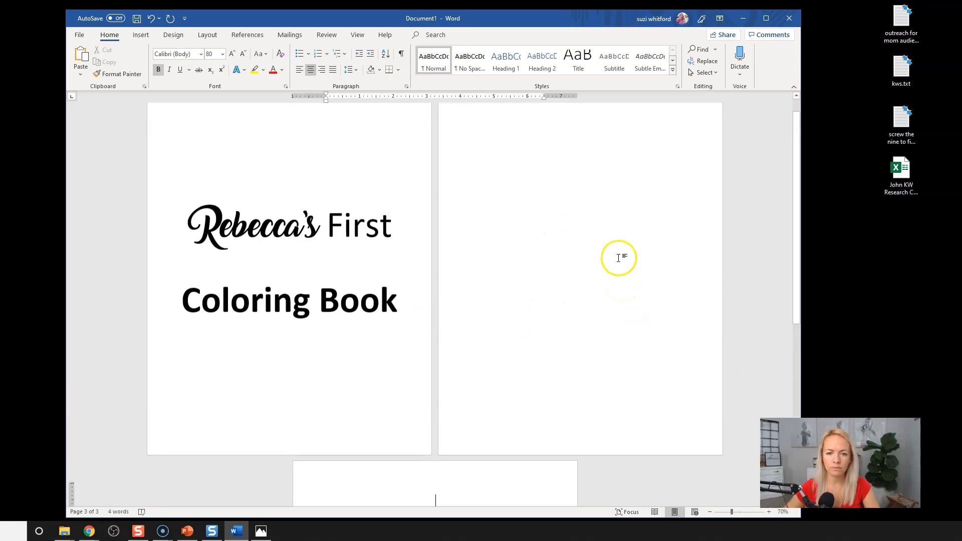
{"action": "left_click", "coordinate": [591, 215]}
{"action": "left_click", "coordinate": [141, 35]}
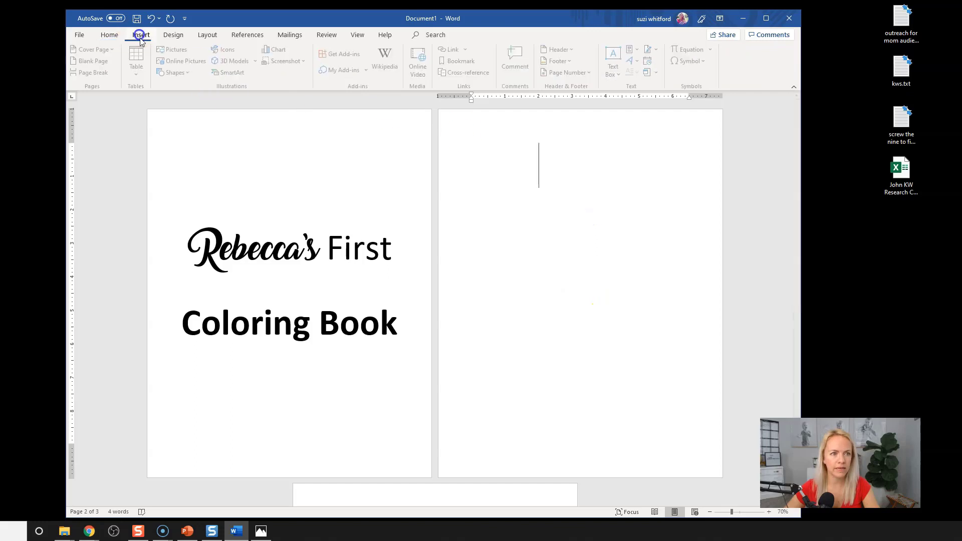
{"action": "left_click", "coordinate": [179, 49]}
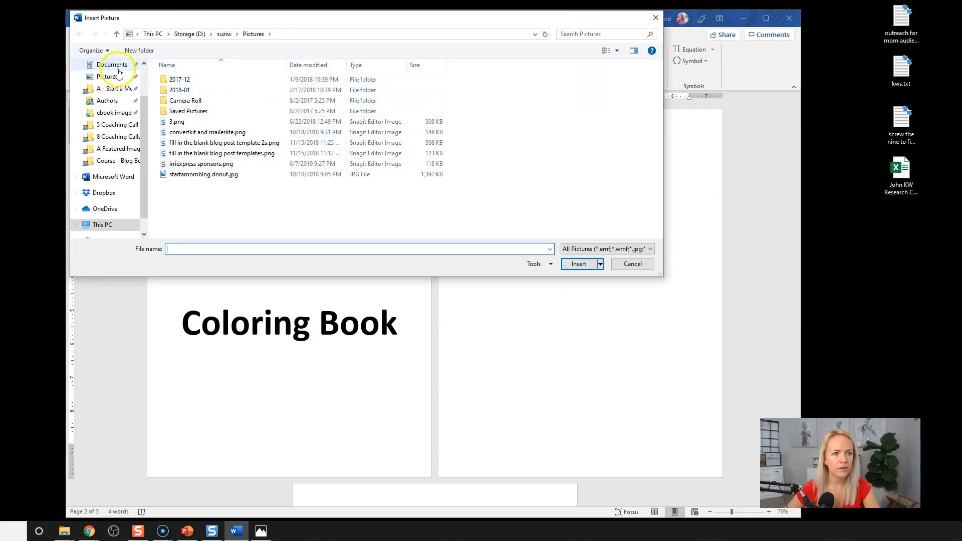
{"action": "scroll", "coordinate": [141, 80], "scroll_direction": "up", "scroll_amount": 2}
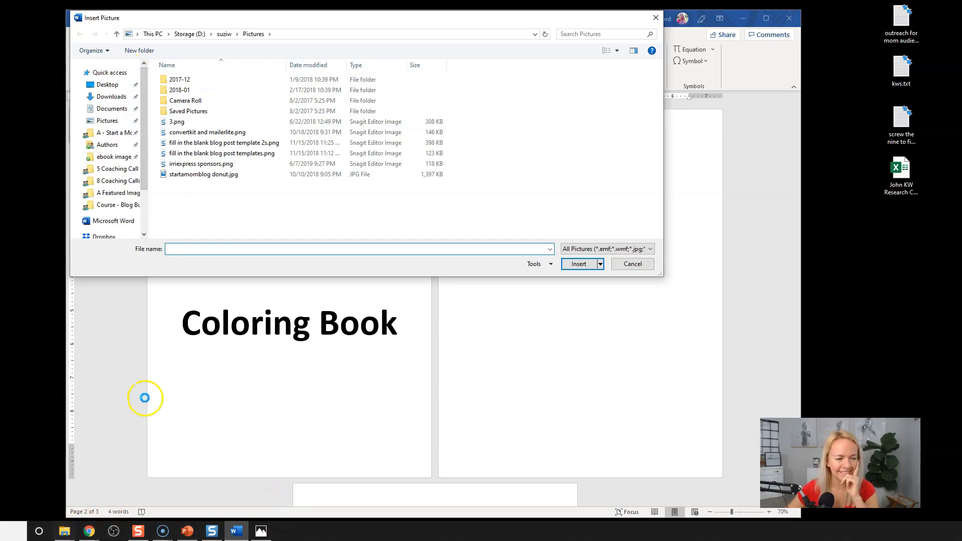
{"action": "left_click", "coordinate": [112, 97]}
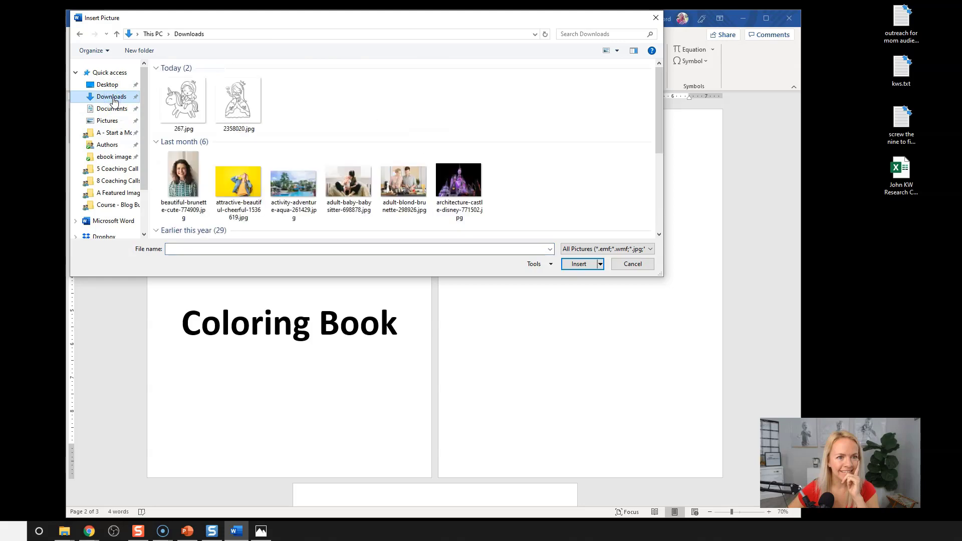
{"action": "double_click", "coordinate": [185, 115]}
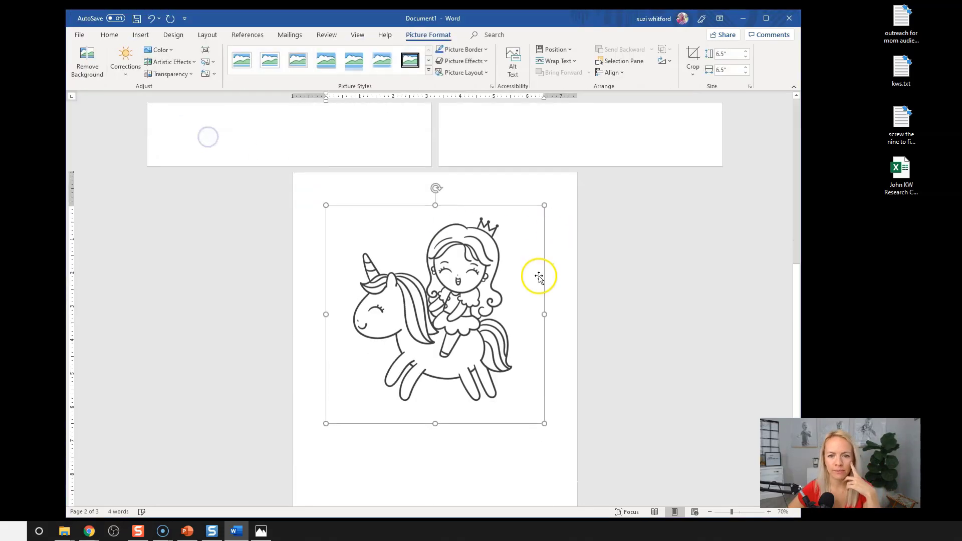
Step: Move the princess-on-unicorn picture up onto the second page and enlarge it to about 6.9 inches square
{"action": "scroll", "coordinate": [476, 274], "scroll_direction": "up", "scroll_amount": 3}
{"action": "scroll", "coordinate": [478, 274], "scroll_direction": "up", "scroll_amount": 1}
{"action": "left_click_drag", "start_coordinate": [461, 434], "coordinate": [570, 190]}
{"action": "scroll", "coordinate": [570, 190], "scroll_direction": "up", "scroll_amount": 1}
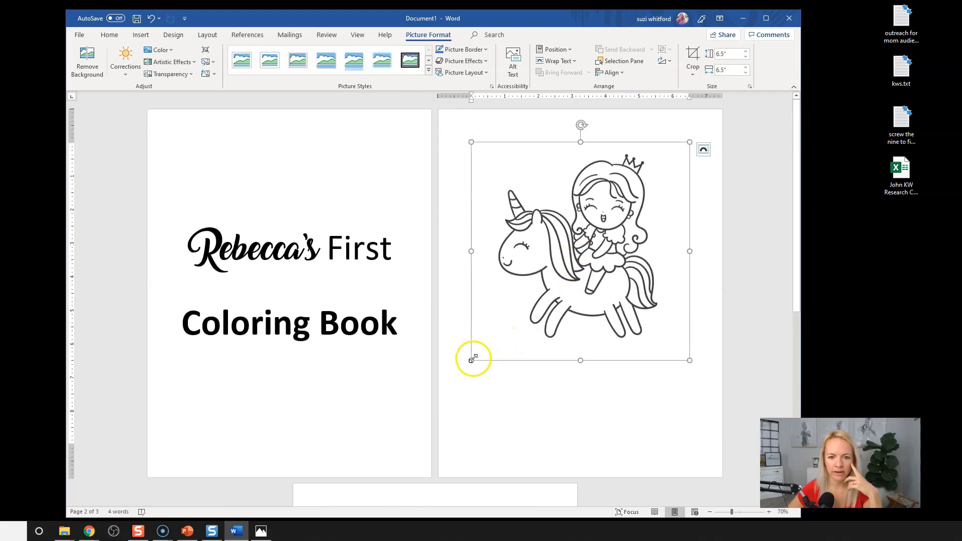
{"action": "left_click_drag", "start_coordinate": [471, 360], "coordinate": [457, 371]}
Step: Set the text wrapping of the princess-on-unicorn picture to In Front of Text
{"action": "right_click", "coordinate": [564, 250]}
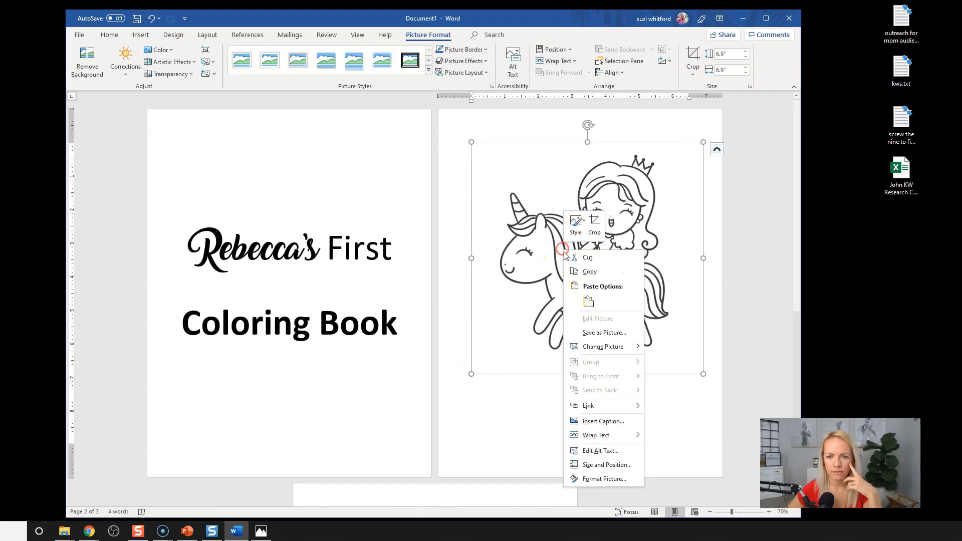
{"action": "mouse_move", "coordinate": [615, 440]}
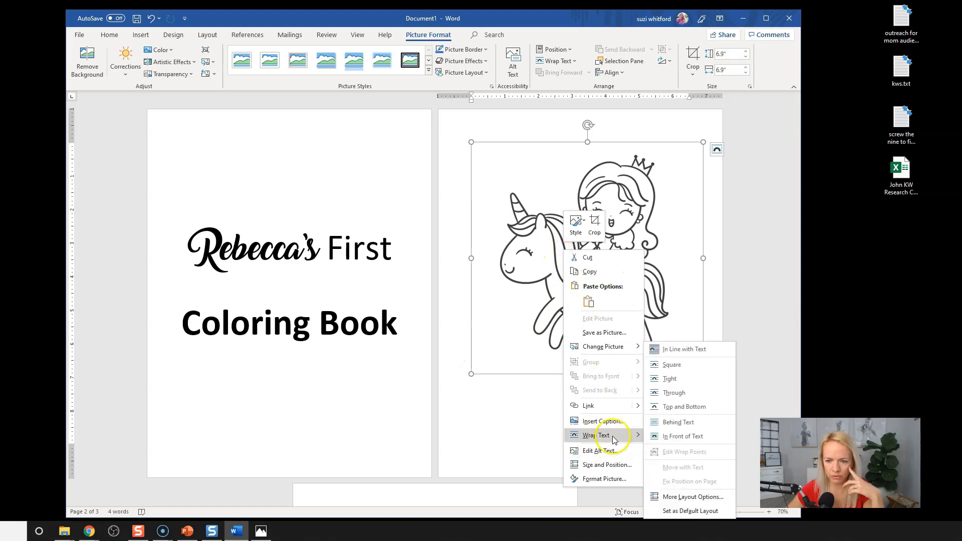
{"action": "left_click", "coordinate": [665, 437]}
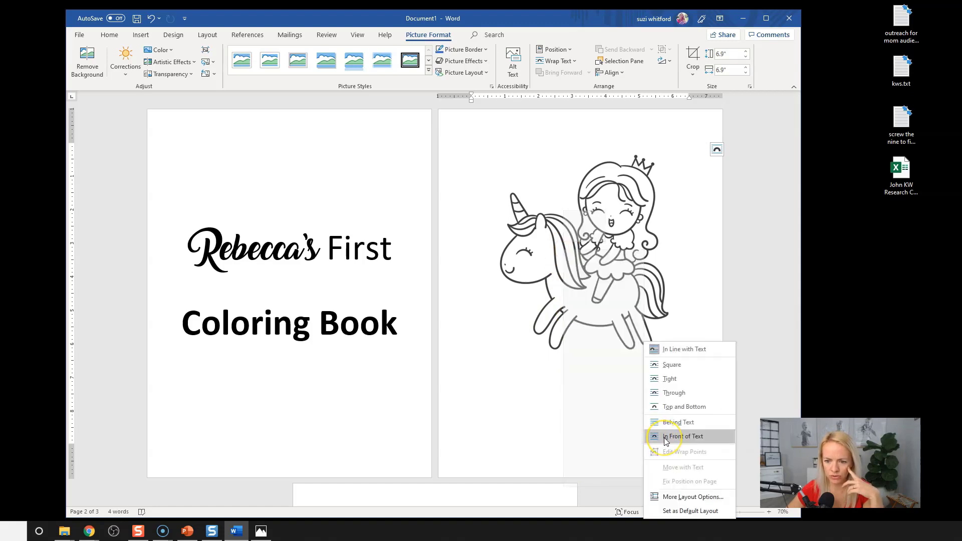
{"action": "left_click", "coordinate": [707, 441]}
Step: Enlarge the princess-on-unicorn picture to about 9.38 inches square and position the drawing centrally on the second page
{"action": "mouse_move", "coordinate": [583, 274]}
{"action": "left_mouse_down"}
{"action": "mouse_move", "coordinate": [568, 295]}
{"action": "mouse_move", "coordinate": [521, 290]}
{"action": "mouse_move", "coordinate": [586, 276]}
{"action": "left_mouse_up"}
{"action": "left_click_drag", "start_coordinate": [692, 380], "coordinate": [720, 409]}
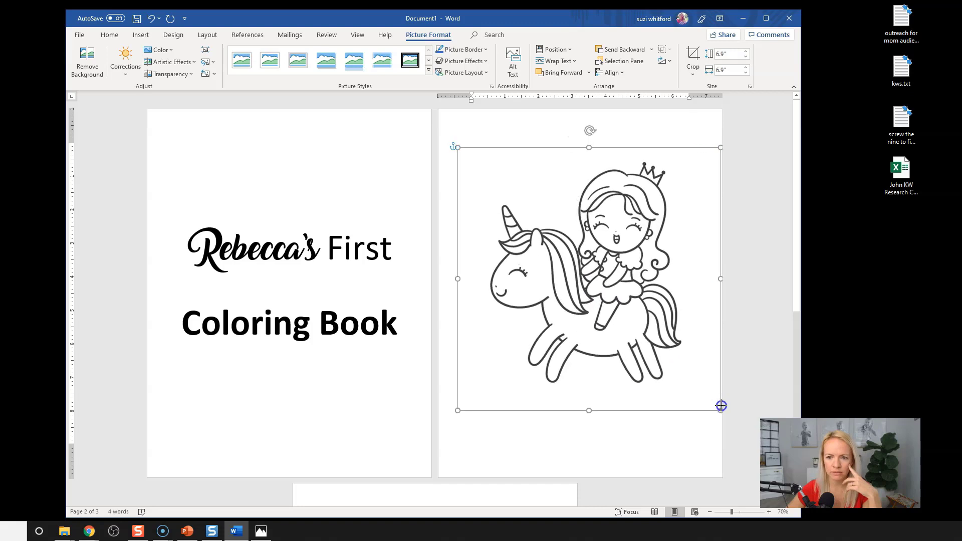
{"action": "left_click_drag", "start_coordinate": [613, 327], "coordinate": [593, 297]}
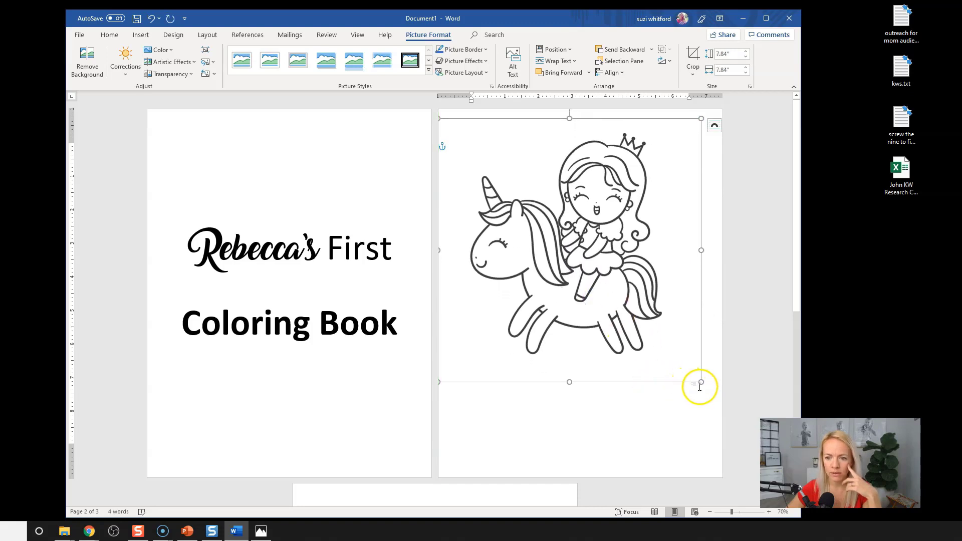
{"action": "left_click_drag", "start_coordinate": [702, 384], "coordinate": [742, 431]}
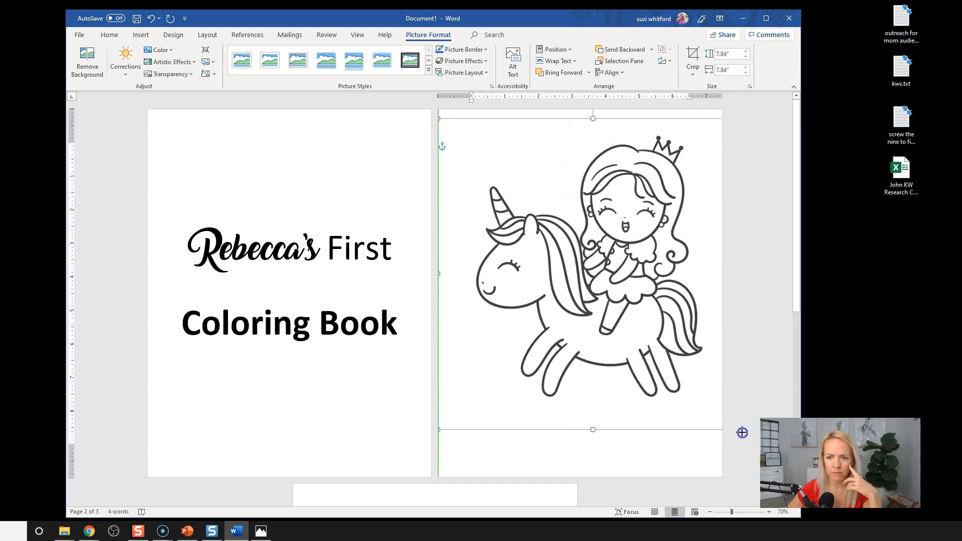
{"action": "left_click_drag", "start_coordinate": [617, 320], "coordinate": [596, 336]}
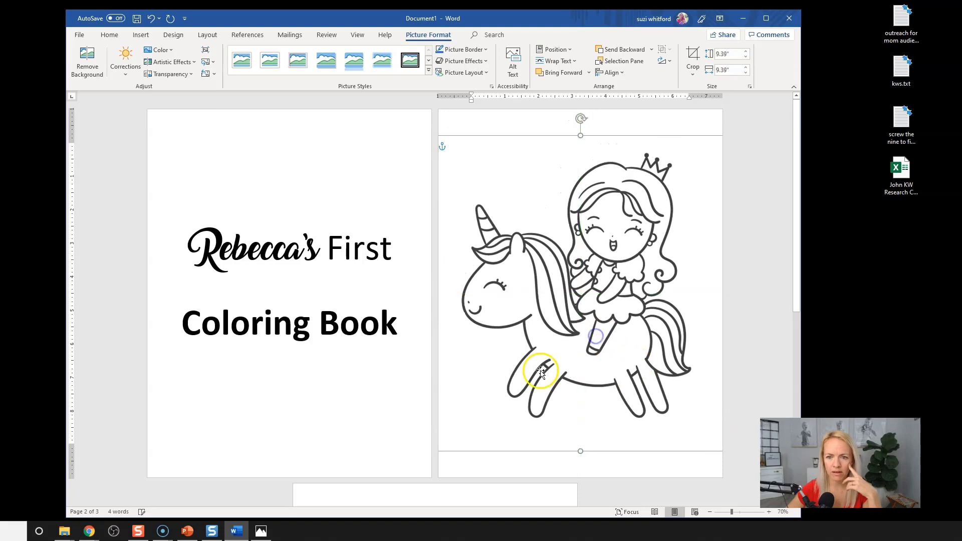
Step: Insert the picture 2358020.jpg from the Downloads folder on the empty third page
{"action": "scroll", "coordinate": [535, 412], "scroll_direction": "down", "scroll_amount": 2}
{"action": "left_click", "coordinate": [534, 451]}
{"action": "scroll", "coordinate": [479, 391], "scroll_direction": "down", "scroll_amount": 1}
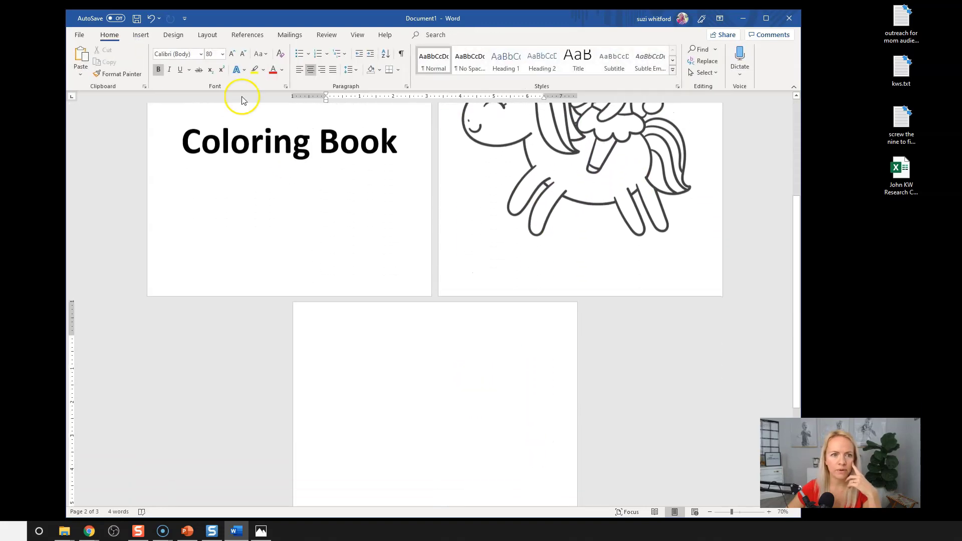
{"action": "left_click", "coordinate": [141, 35]}
{"action": "left_click", "coordinate": [174, 49]}
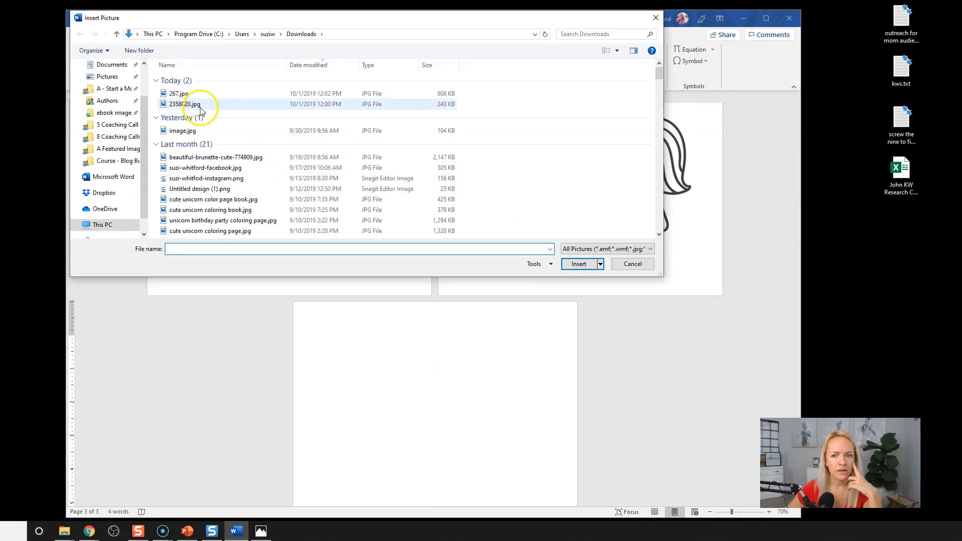
{"action": "double_click", "coordinate": [200, 105]}
{"action": "scroll", "coordinate": [479, 412], "scroll_direction": "down", "scroll_amount": 3}
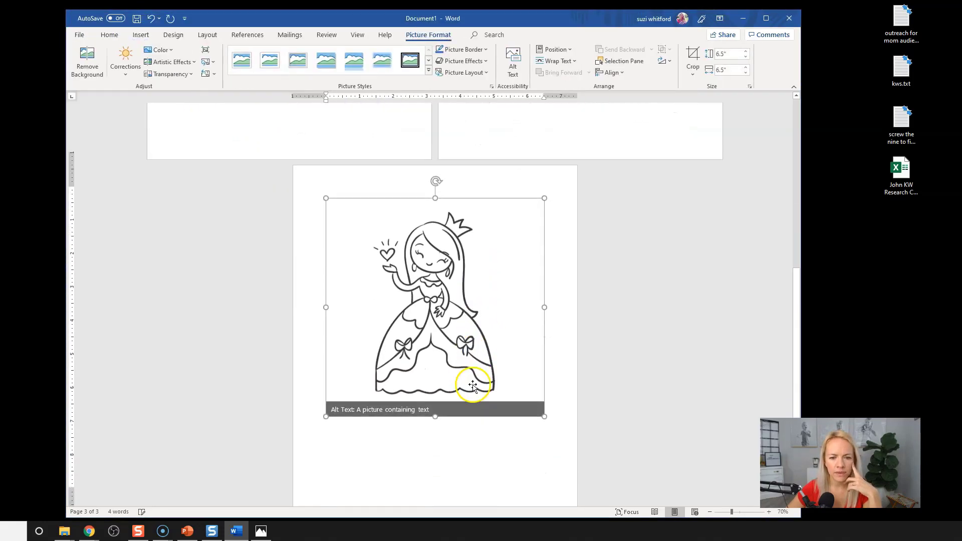
Step: Set the text wrapping of the standing princess picture to In Front of Text
{"action": "right_click", "coordinate": [418, 218]}
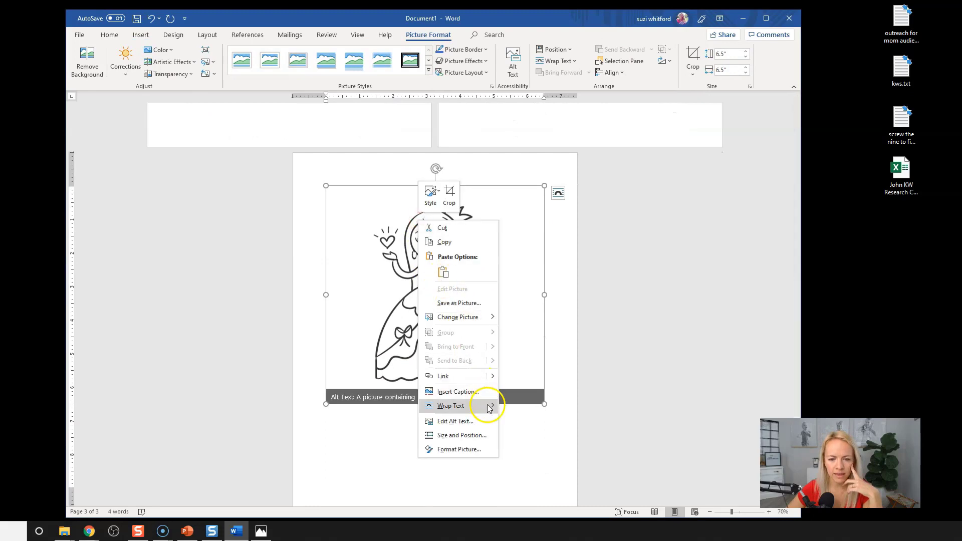
{"action": "mouse_move", "coordinate": [471, 406]}
{"action": "left_click", "coordinate": [533, 423]}
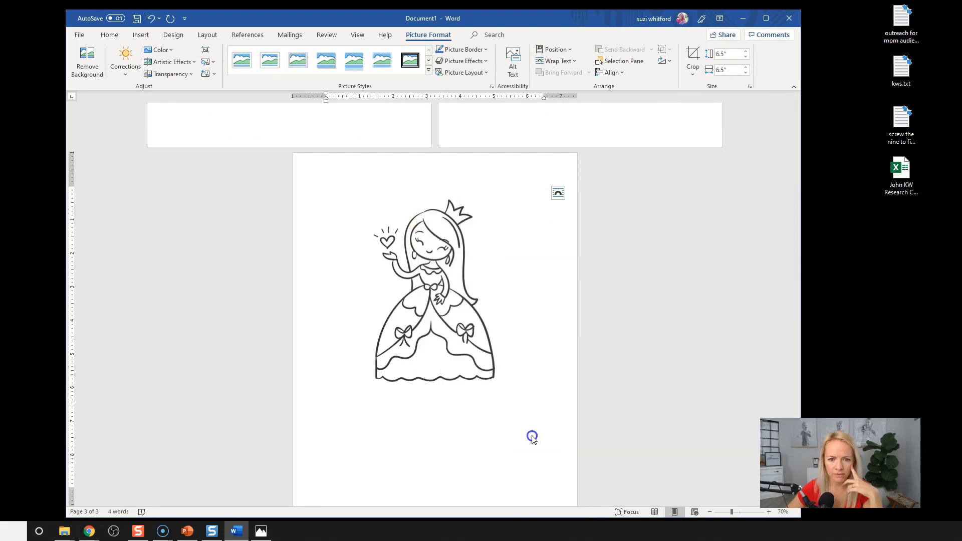
Step: Enlarge the standing princess picture to about 11.52 inches square and position the drawing so it fills the third page
{"action": "left_click_drag", "start_coordinate": [544, 405], "coordinate": [658, 505]}
{"action": "left_click_drag", "start_coordinate": [460, 341], "coordinate": [426, 341]}
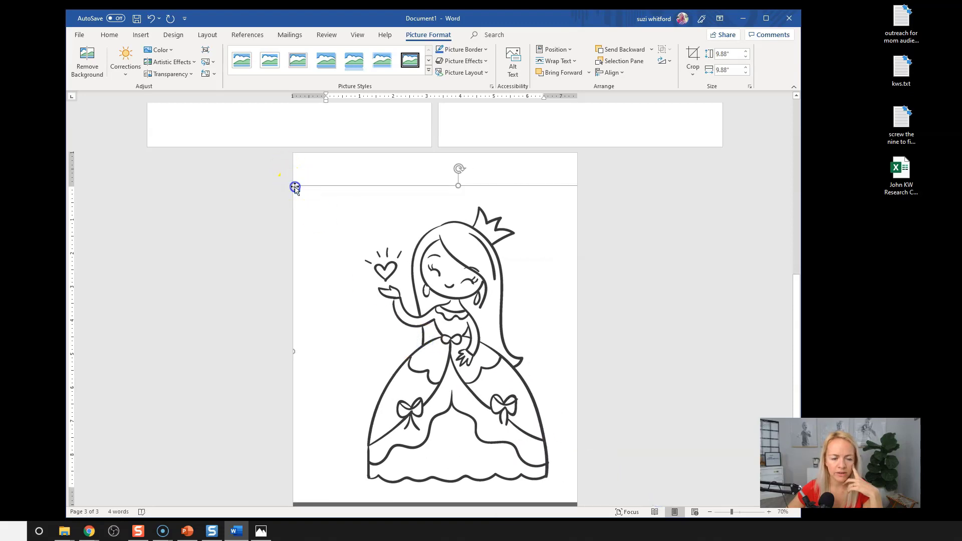
{"action": "left_click_drag", "start_coordinate": [292, 184], "coordinate": [239, 151]}
{"action": "scroll", "coordinate": [507, 317], "scroll_direction": "down", "scroll_amount": 1}
{"action": "left_click_drag", "start_coordinate": [450, 249], "coordinate": [462, 270]}
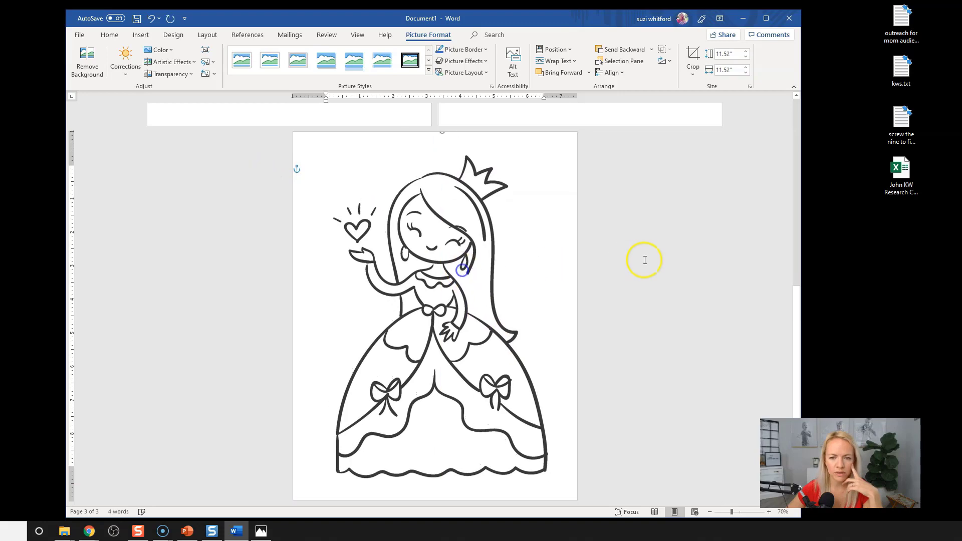
{"action": "left_click", "coordinate": [705, 252]}
Step: Start saving the coloring book as a new file through the full Save As dialog, choosing PDF (*.pdf) as the file type
{"action": "scroll", "coordinate": [660, 256], "scroll_direction": "up", "scroll_amount": 7}
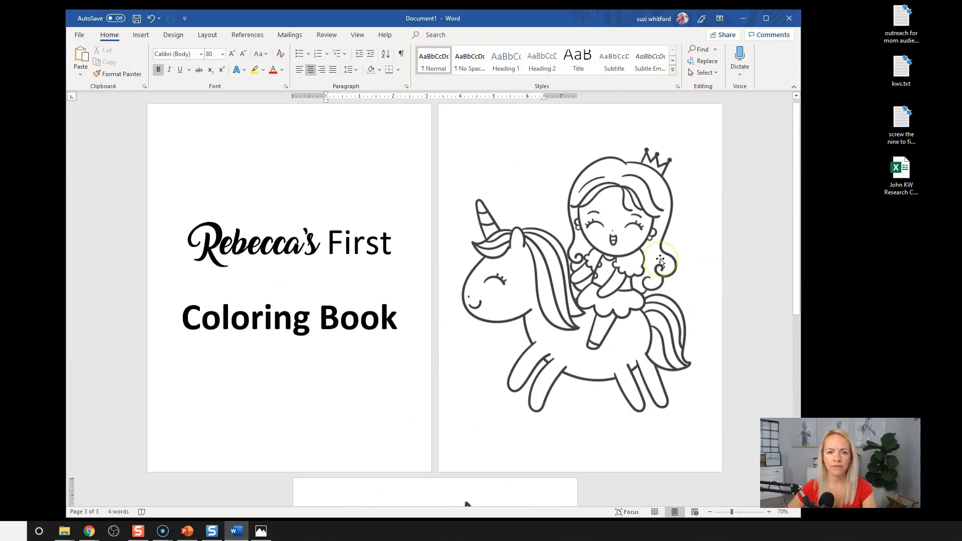
{"action": "scroll", "coordinate": [660, 261], "scroll_direction": "down", "scroll_amount": 3}
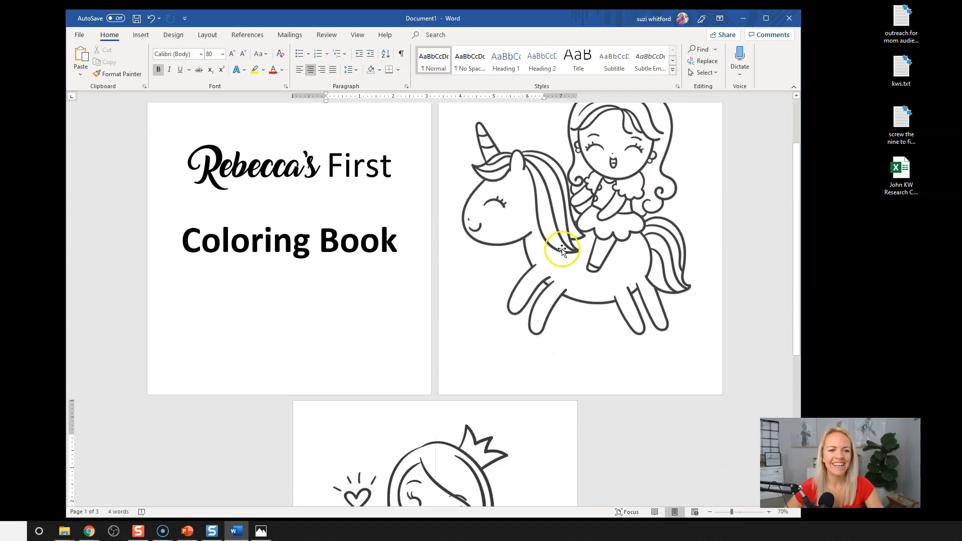
{"action": "scroll", "coordinate": [550, 263], "scroll_direction": "down", "scroll_amount": 4}
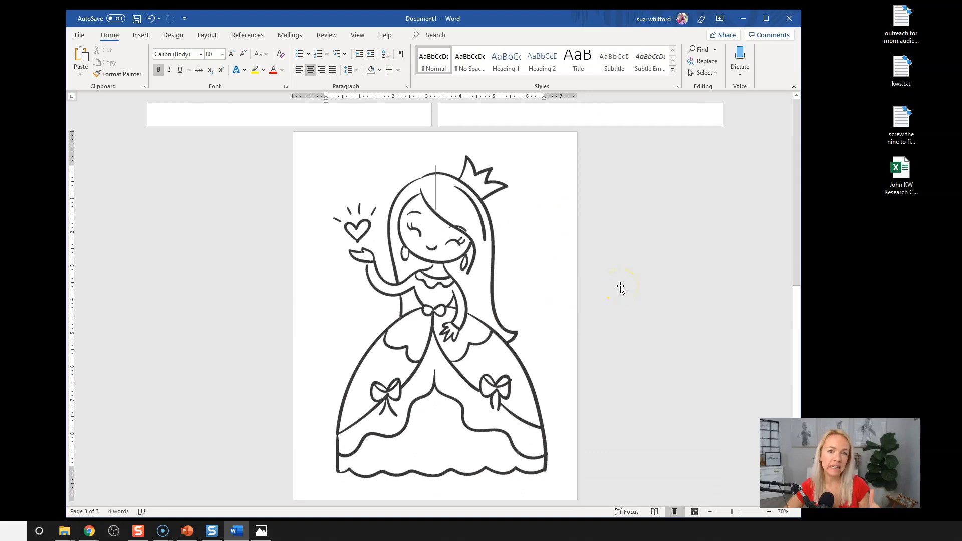
{"action": "left_click", "coordinate": [79, 35]}
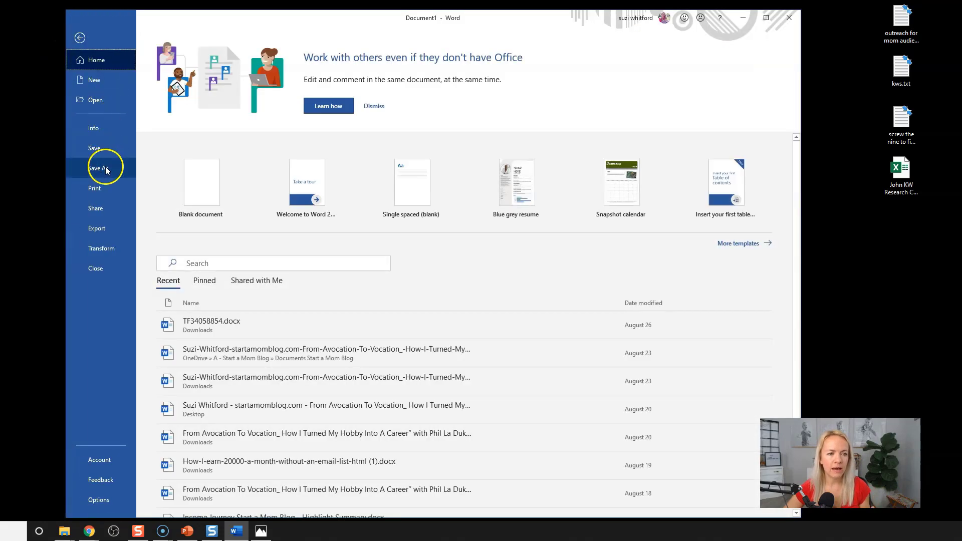
{"action": "left_click", "coordinate": [106, 171]}
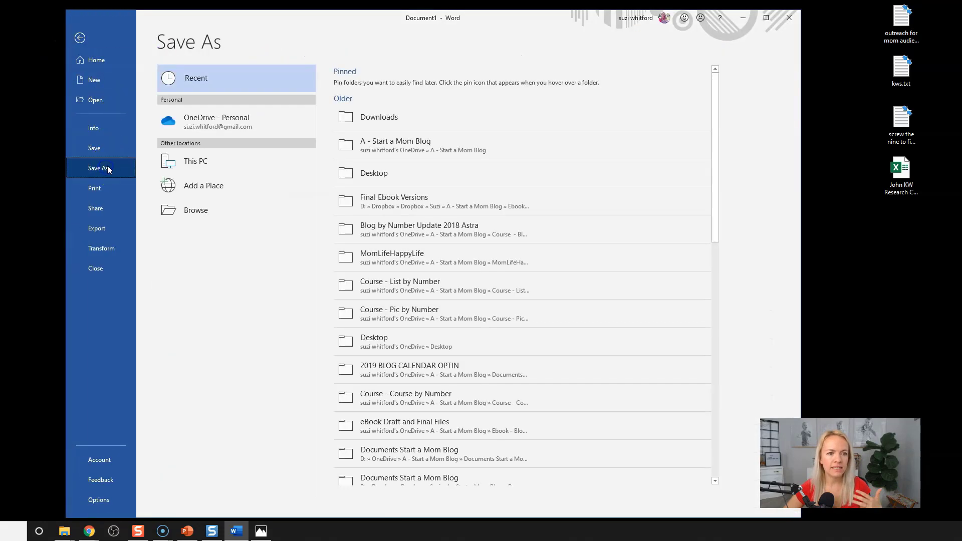
{"action": "left_click", "coordinate": [217, 211]}
{"action": "left_click", "coordinate": [202, 226]}
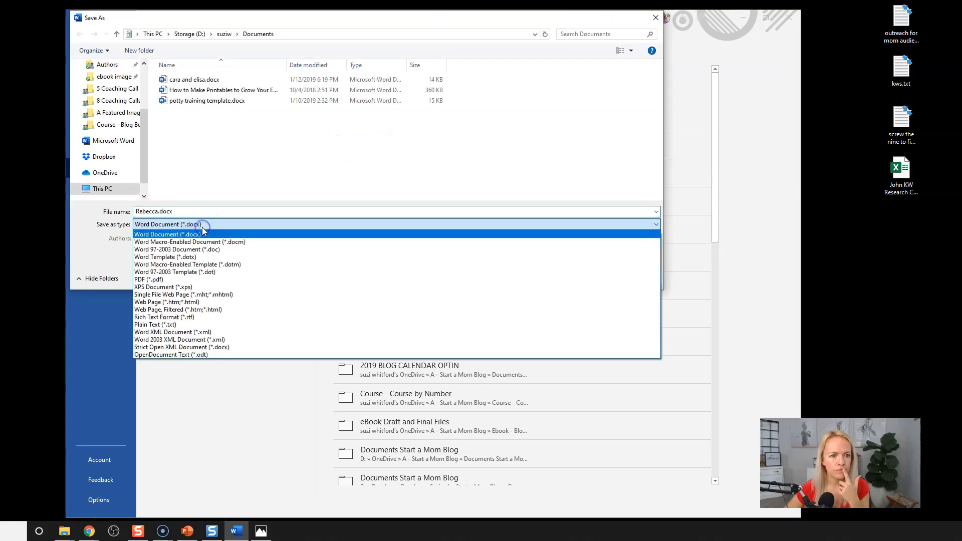
{"action": "left_click", "coordinate": [209, 279]}
Step: Name the PDF with the child's name plus "s coloring book of princesses" and save it to the Desktop
{"action": "double_click", "coordinate": [203, 211]}
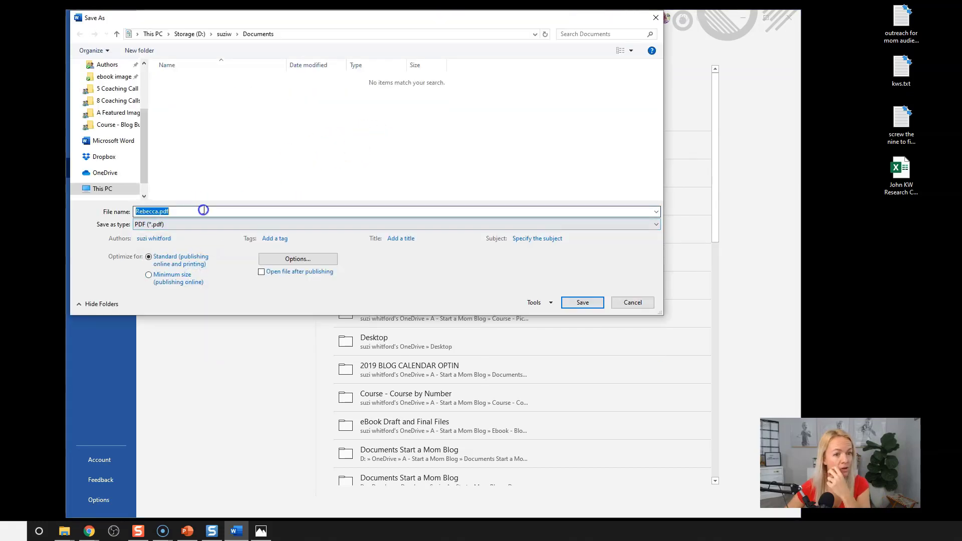
{"action": "key", "text": "Left"}
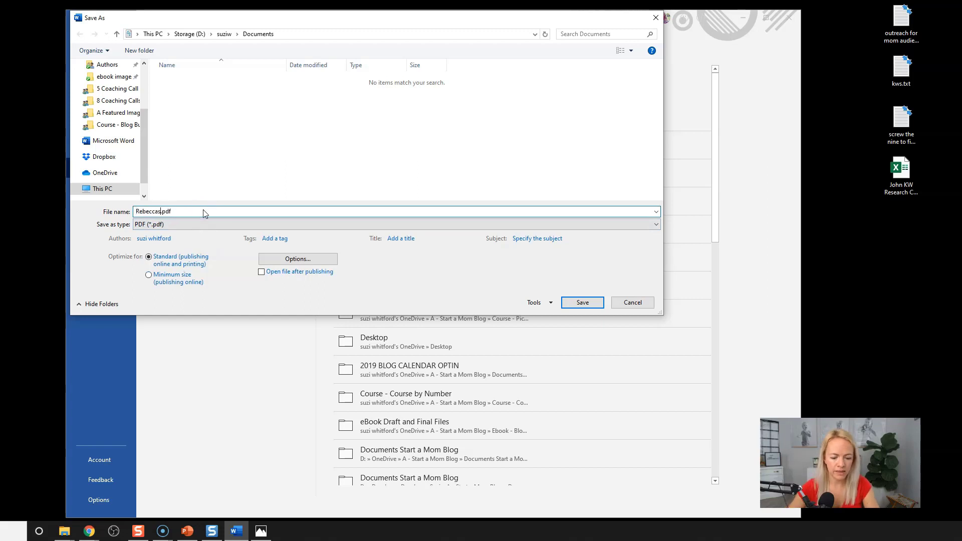
{"action": "type", "text": "coloring book of princesses"}
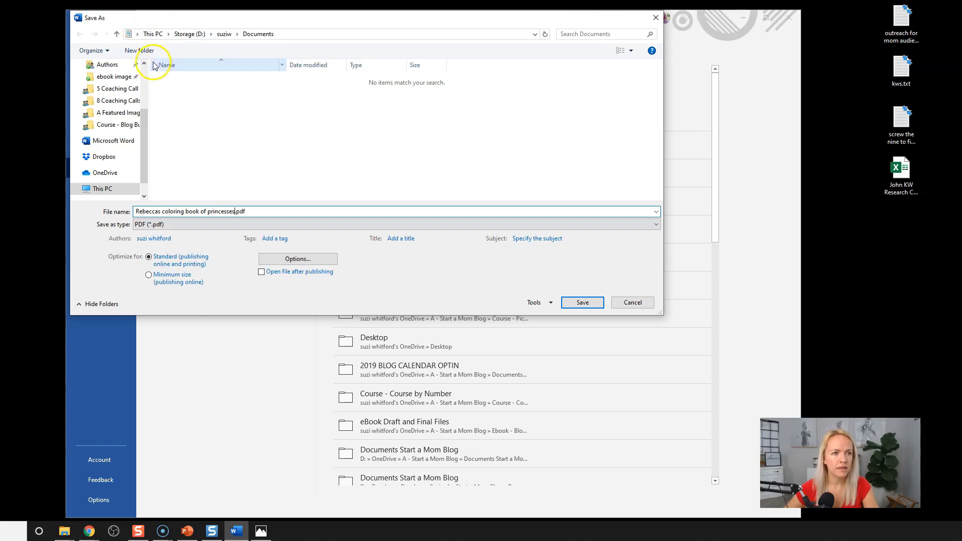
{"action": "left_click", "coordinate": [144, 75]}
{"action": "left_click", "coordinate": [115, 83]}
{"action": "left_click", "coordinate": [581, 303]}
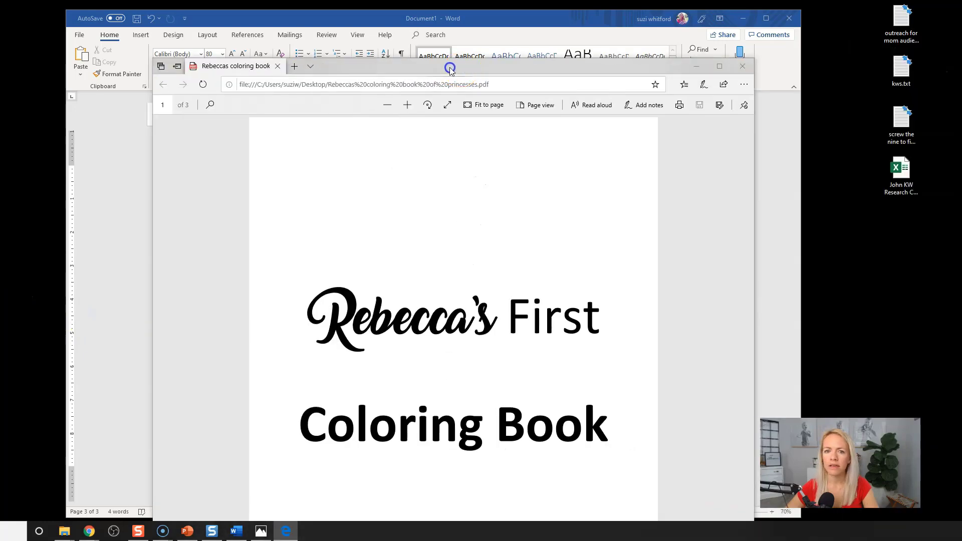
Step: Enlarge the PDF viewer window and examine the title page and both princess coloring pages of the exported book
{"action": "left_click_drag", "start_coordinate": [618, 474], "coordinate": [951, 521]}
{"action": "scroll", "coordinate": [607, 331], "scroll_direction": "down", "scroll_amount": 8}
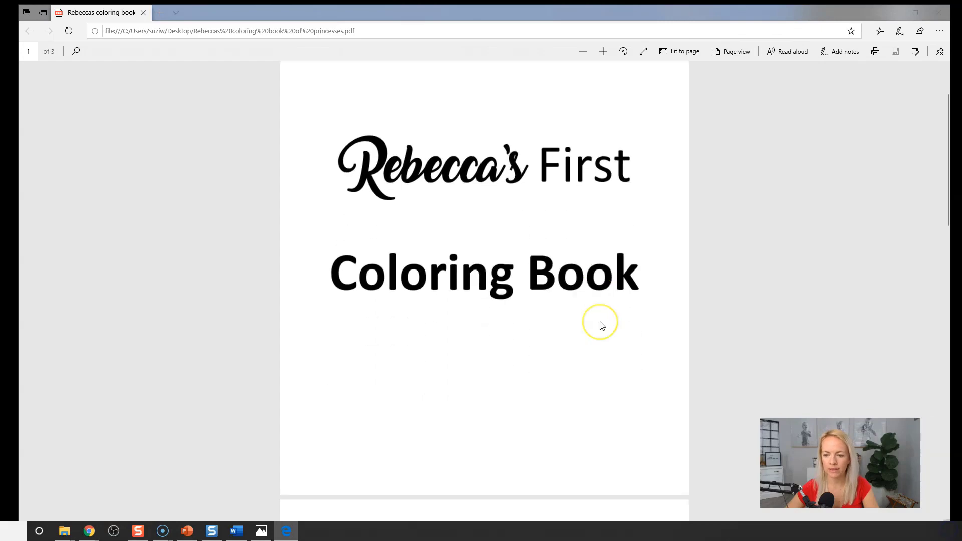
{"action": "scroll", "coordinate": [687, 330], "scroll_direction": "down", "scroll_amount": 12}
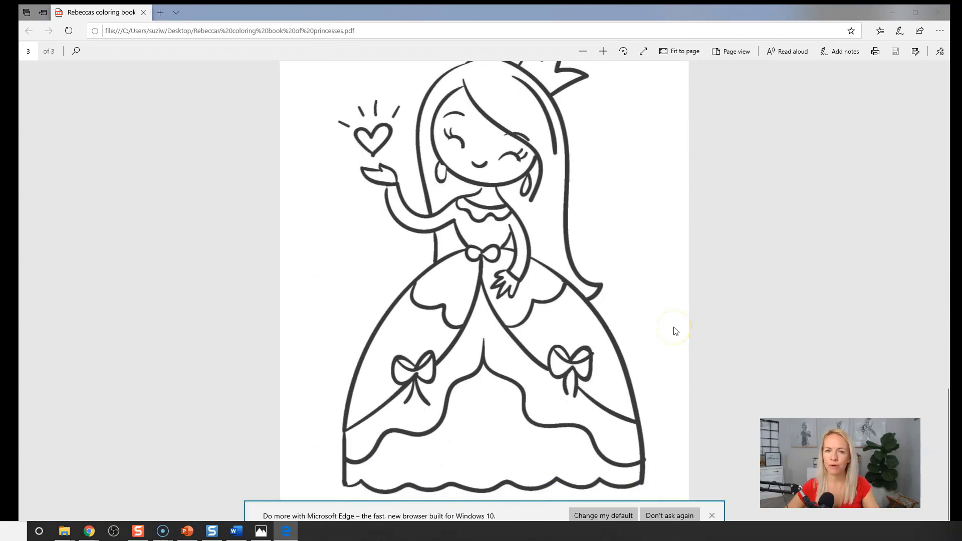
{"action": "scroll", "coordinate": [676, 332], "scroll_direction": "up", "scroll_amount": 10}
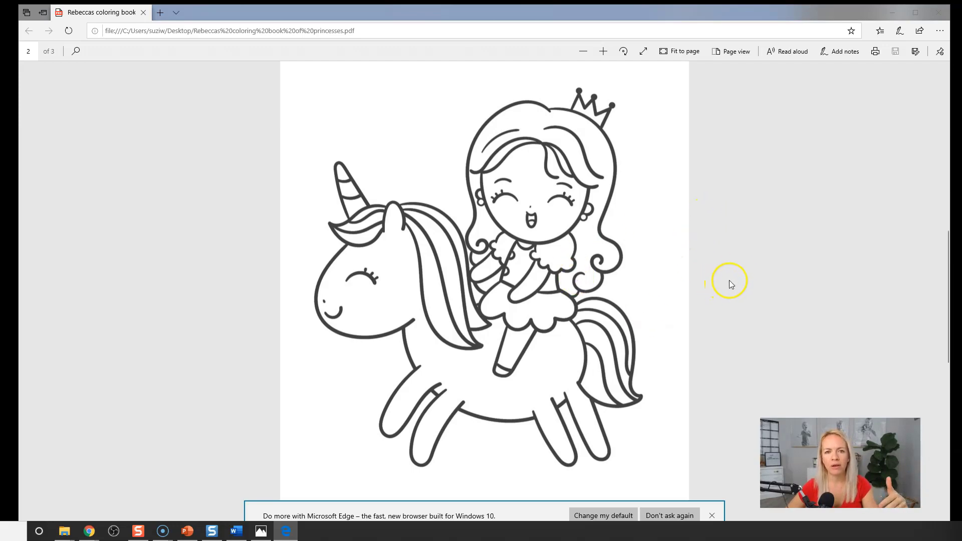
{"action": "scroll", "coordinate": [738, 275], "scroll_direction": "down", "scroll_amount": 10}
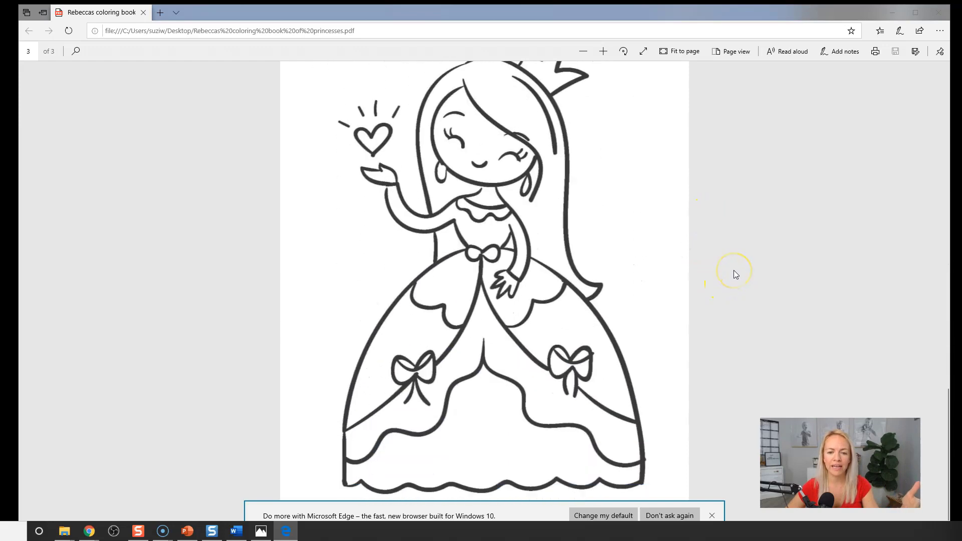
{"action": "scroll", "coordinate": [736, 274], "scroll_direction": "up", "scroll_amount": 3}
{"action": "scroll", "coordinate": [736, 274], "scroll_direction": "down", "scroll_amount": 4}
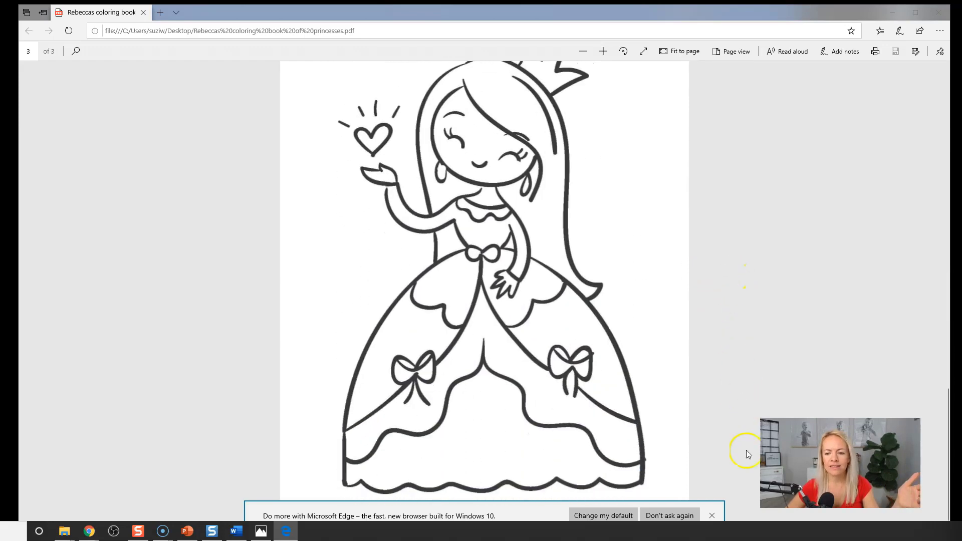
{"action": "left_click", "coordinate": [773, 411]}
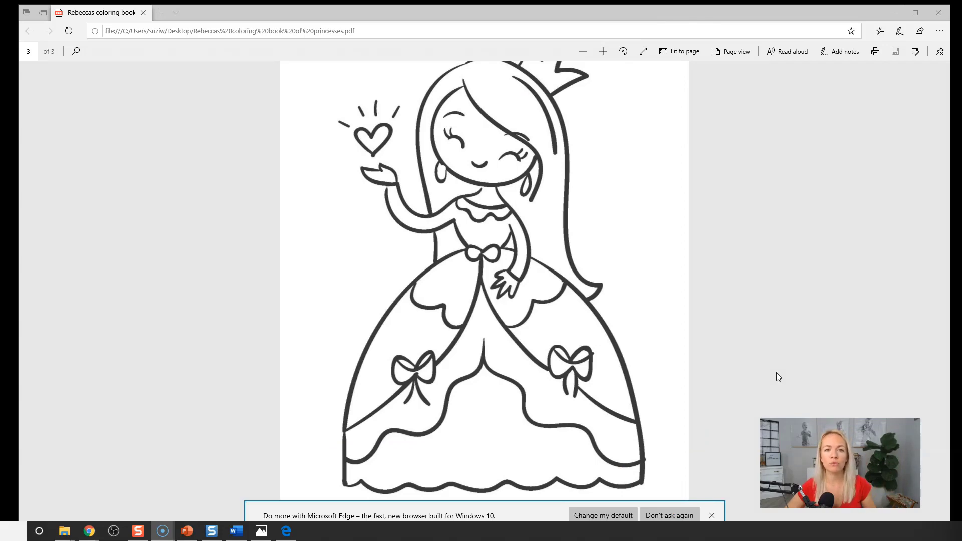
{"action": "scroll", "coordinate": [777, 374], "scroll_direction": "up", "scroll_amount": 2}
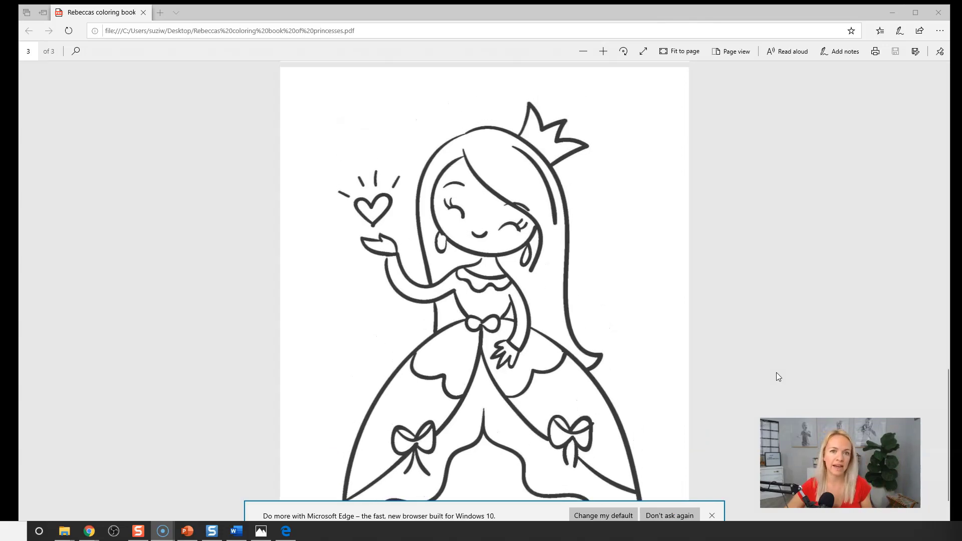